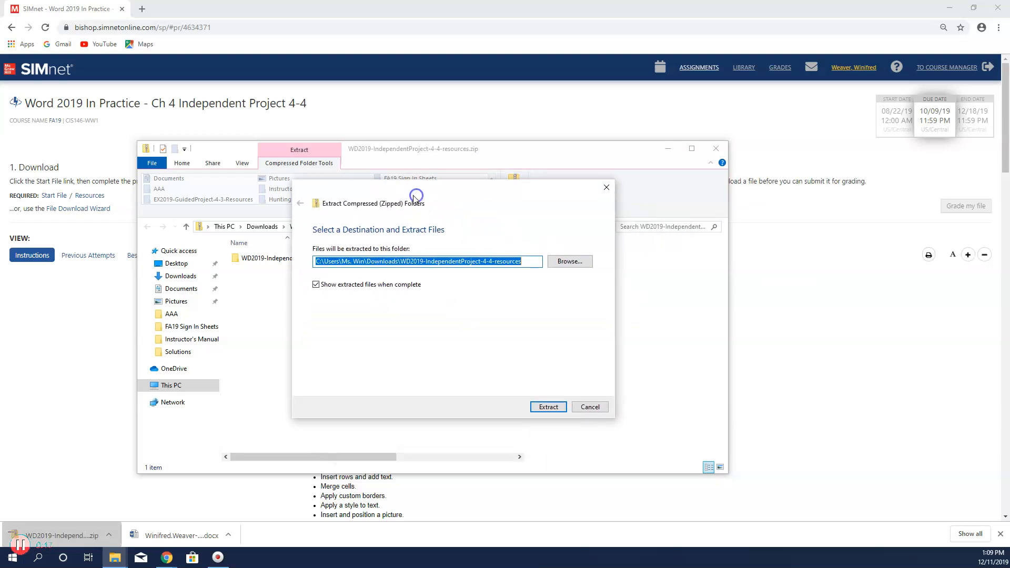
Step: Extract the WD2019-IndependentProject-4-4-resources archive into the Downloads folder, then close both folder windows
left_click(572, 263)
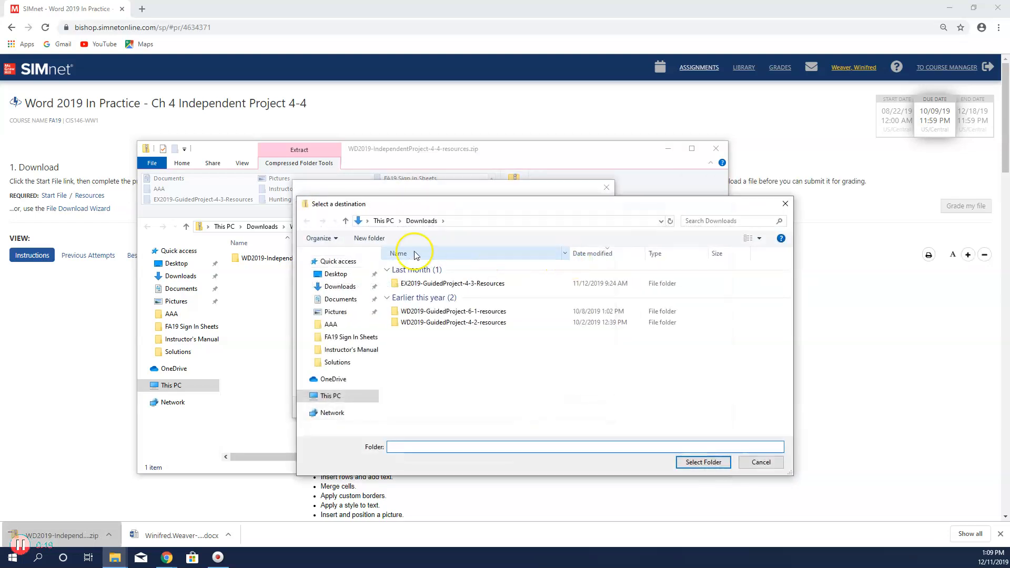
left_click(346, 288)
left_click(703, 462)
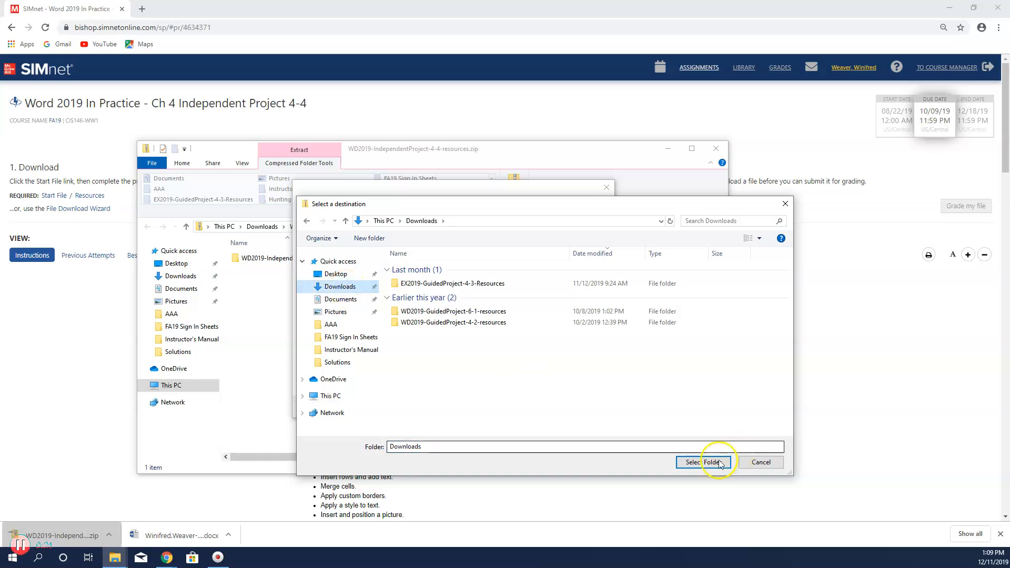
left_click(551, 410)
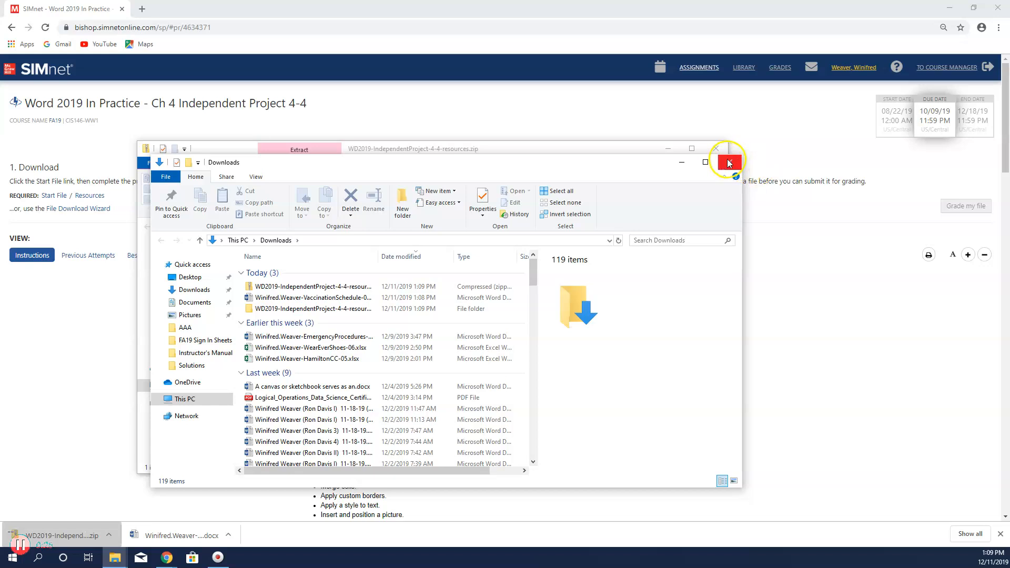
left_click(729, 165)
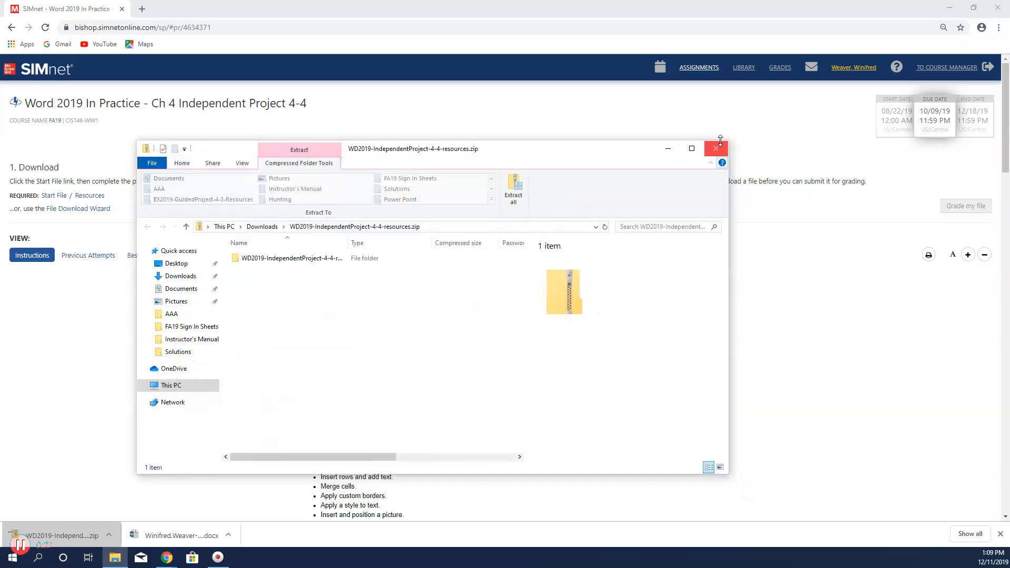
left_click(716, 148)
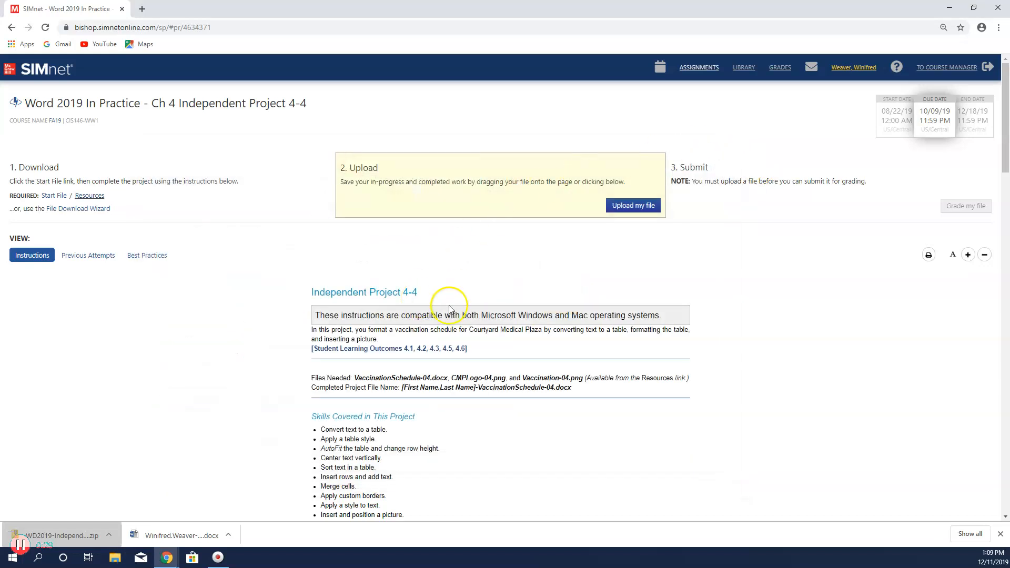
Step: Open the downloaded VaccinationSchedule-04 document in Word and enable editing
left_click(189, 532)
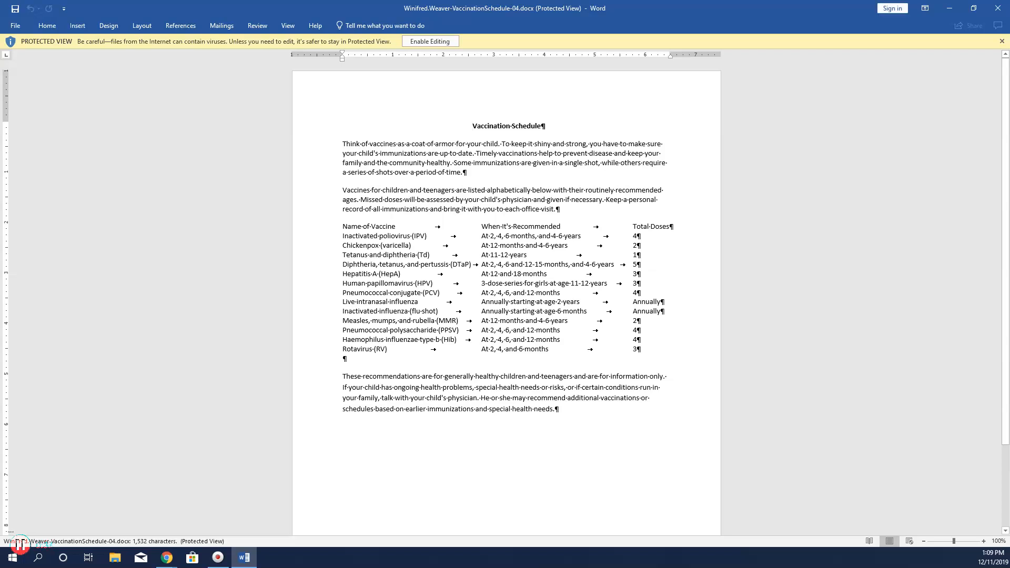
left_click(428, 40)
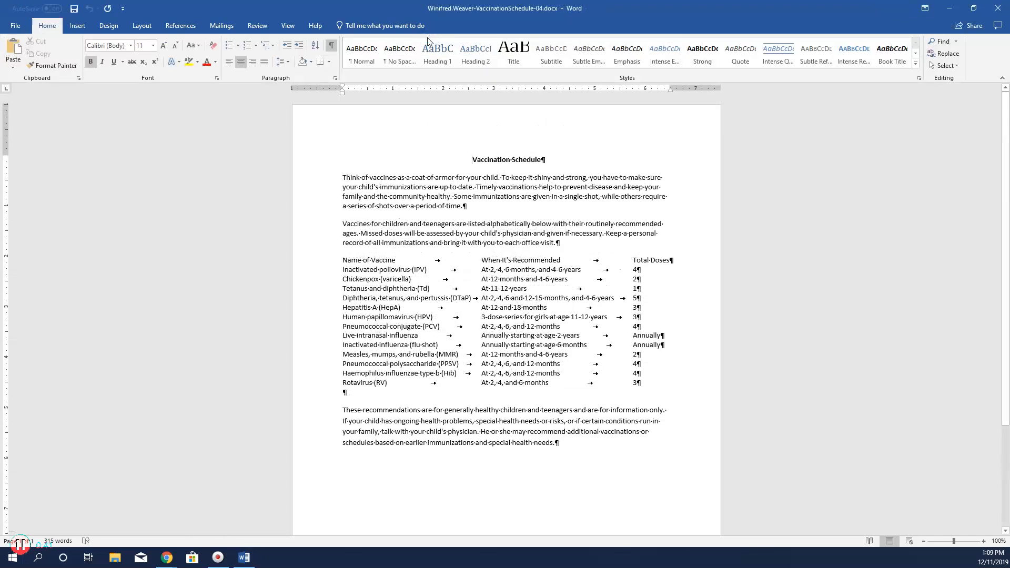
left_click(435, 51)
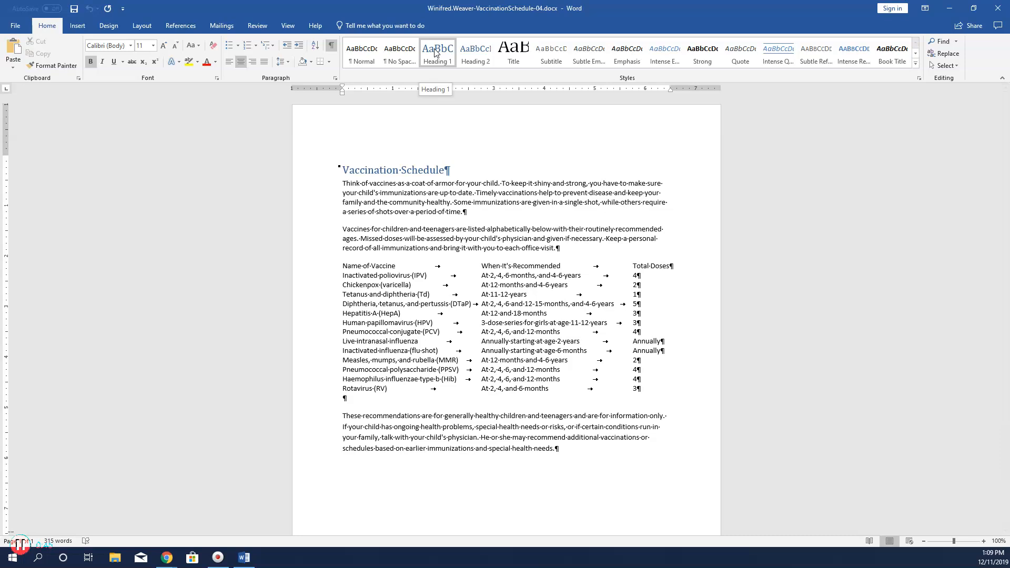
Step: Convert the tabbed vaccine list, from Name of Vaccine through Rotavirus, into a 3-column table with text separated at tabs
left_click_drag(342, 258, 644, 384)
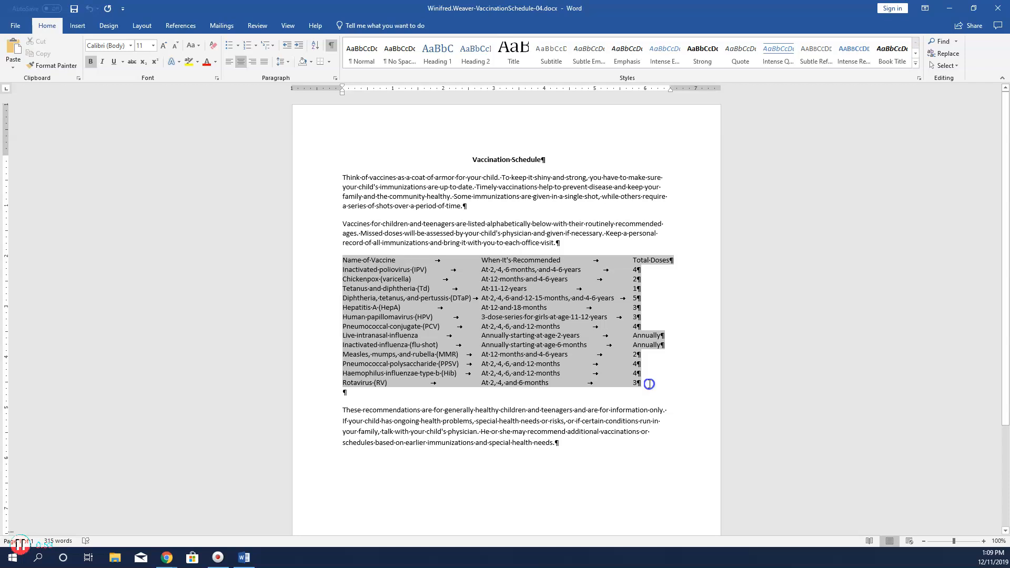
left_click_drag(648, 384, 648, 384)
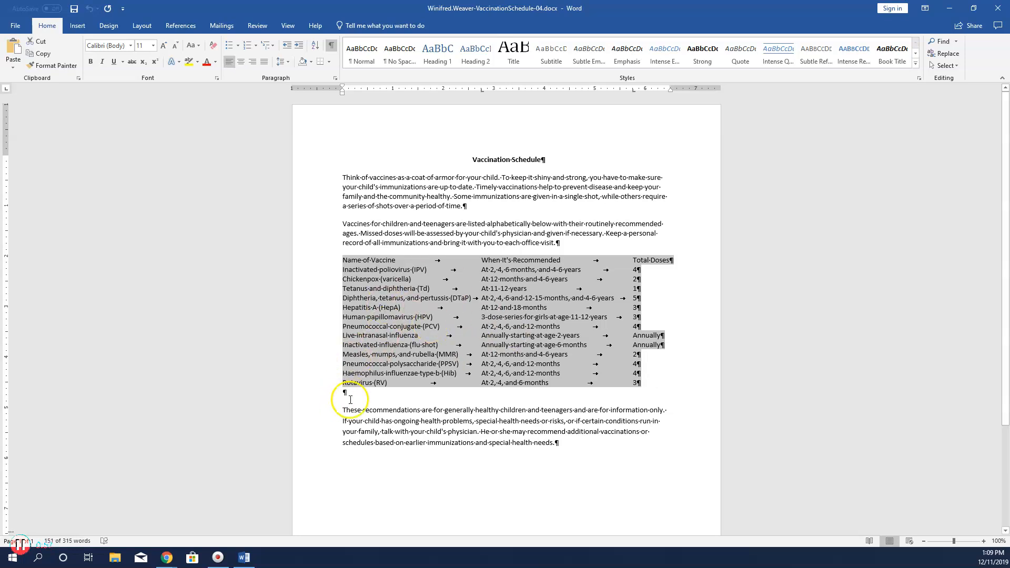
left_click(76, 26)
left_click(86, 66)
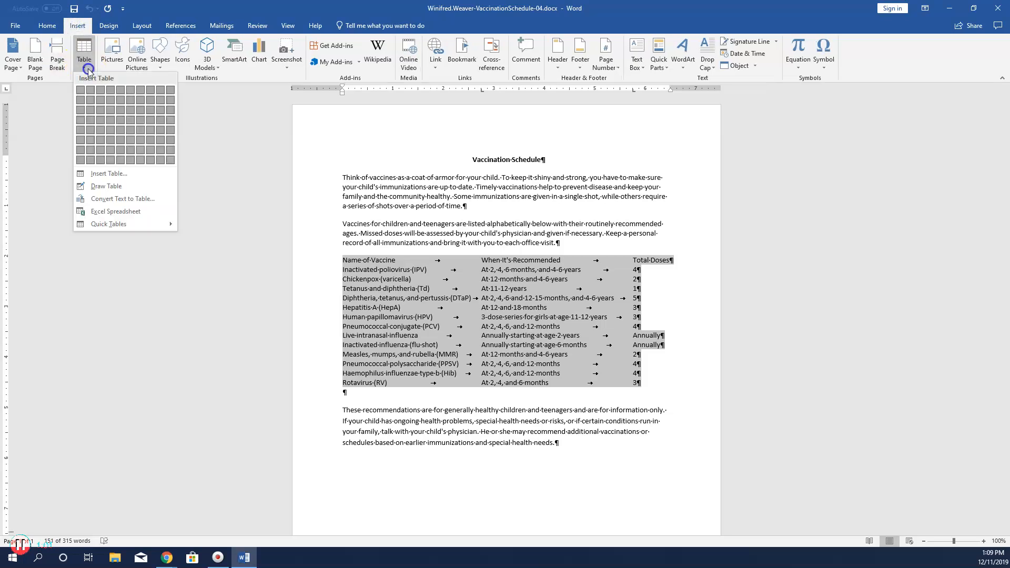
left_click(135, 200)
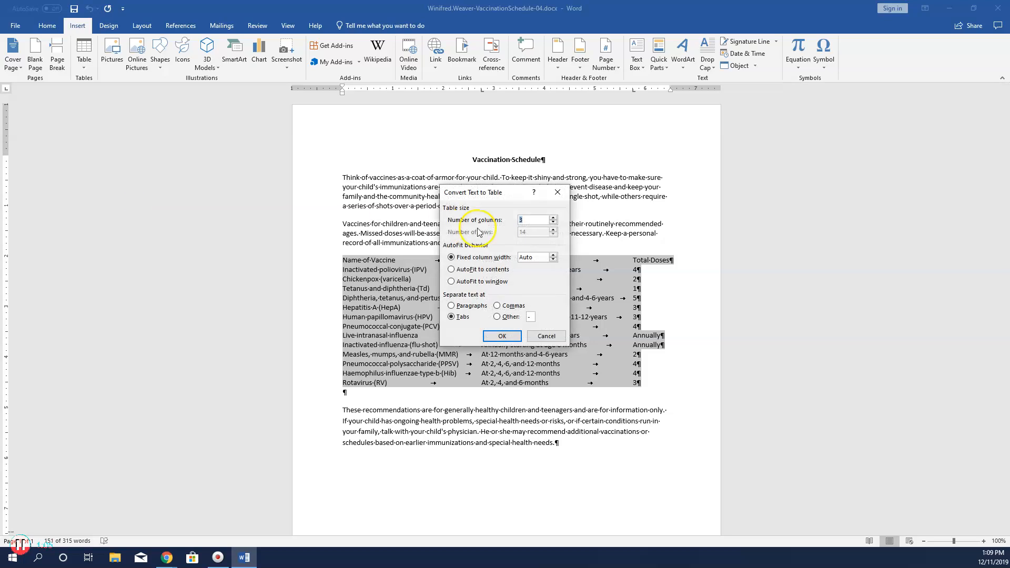
left_click(493, 336)
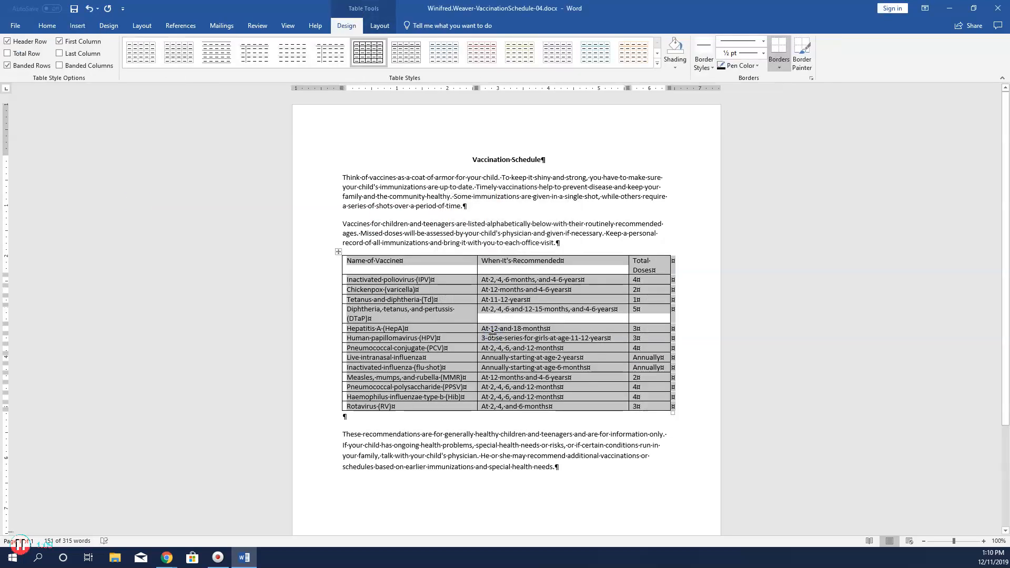
Step: Turn off the table's Header Row and First Column options and apply the red style from the first row of List Tables
left_click(339, 251)
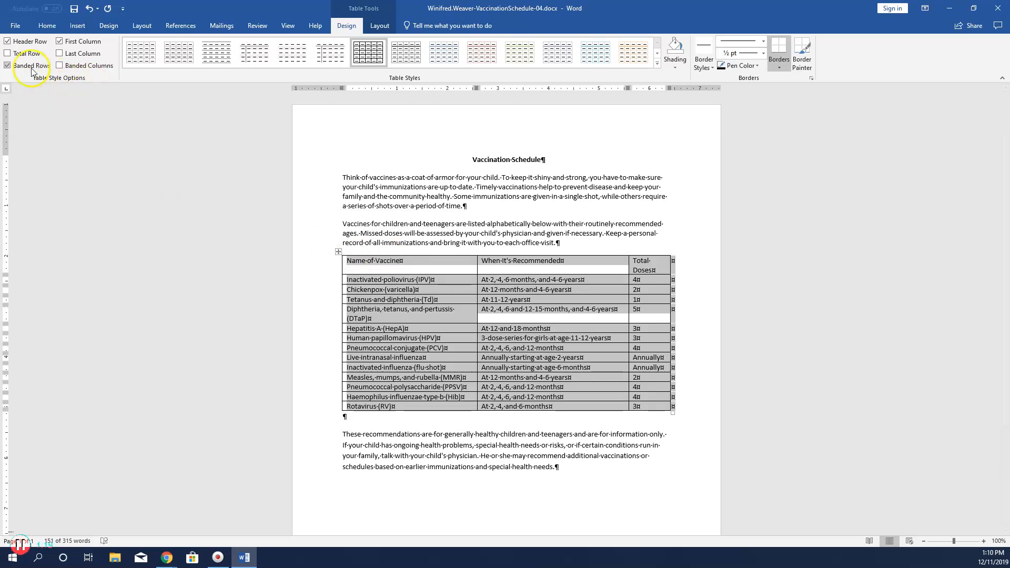
left_click(8, 41)
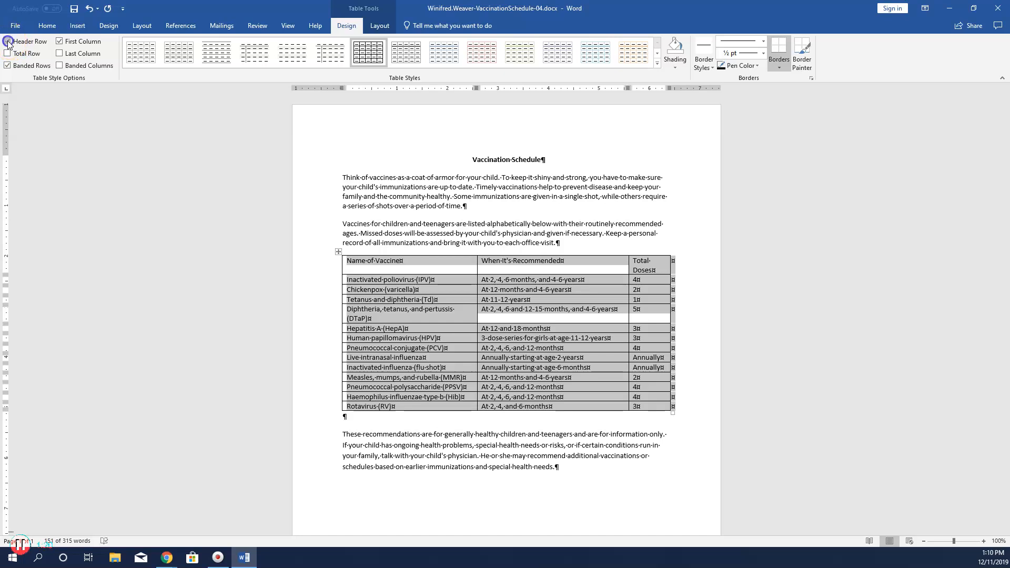
left_click(59, 41)
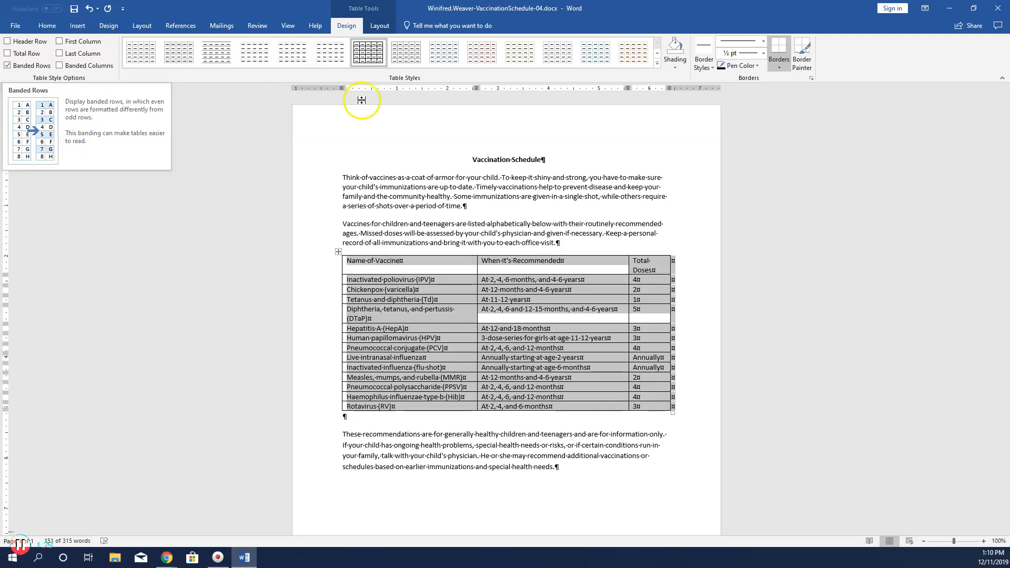
left_click(657, 63)
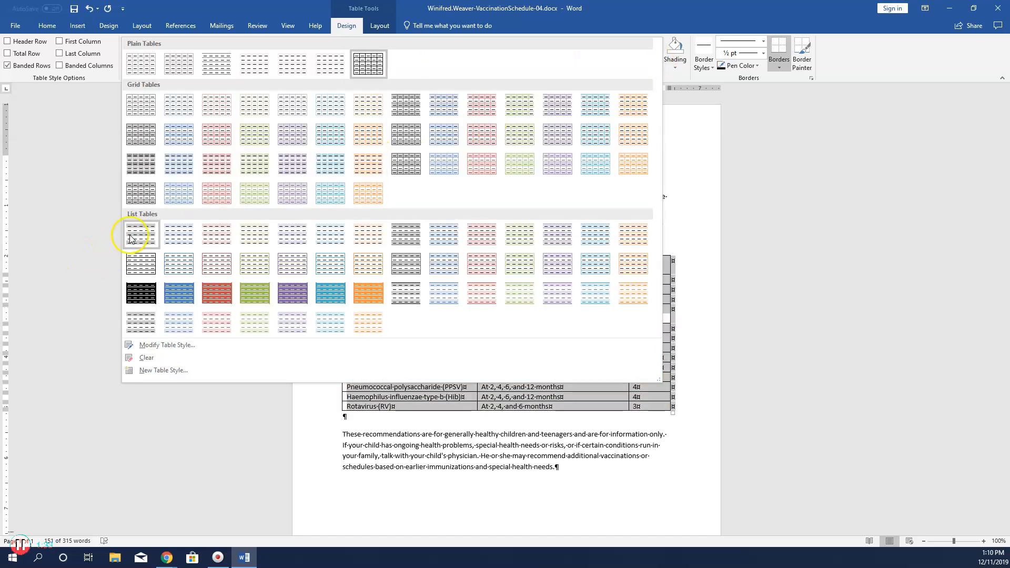
left_click(211, 235)
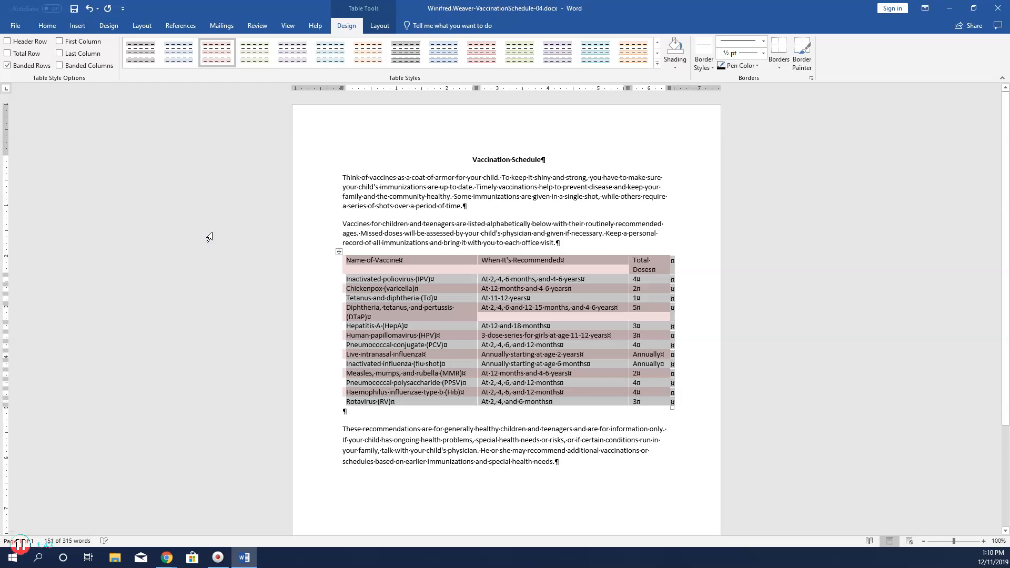
Step: Set the font size of the entire vaccine table to 10 pt
left_click(47, 25)
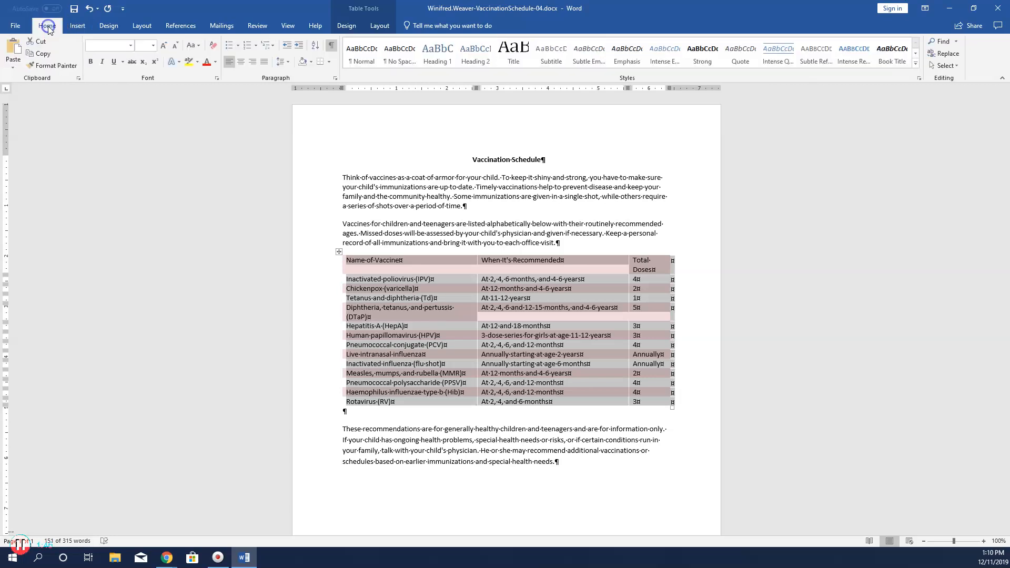
left_click(154, 46)
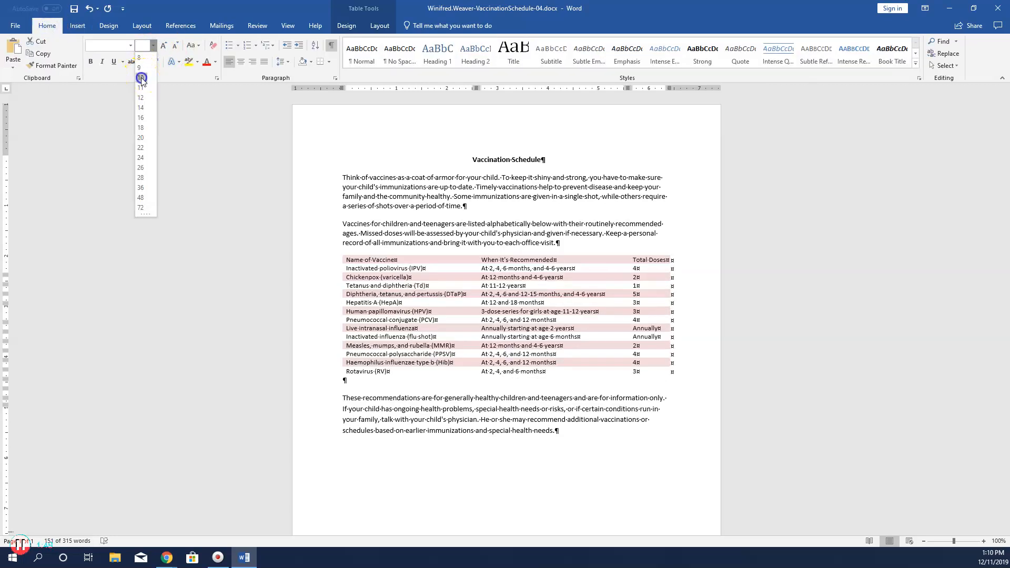
left_click(142, 79)
left_click(150, 78)
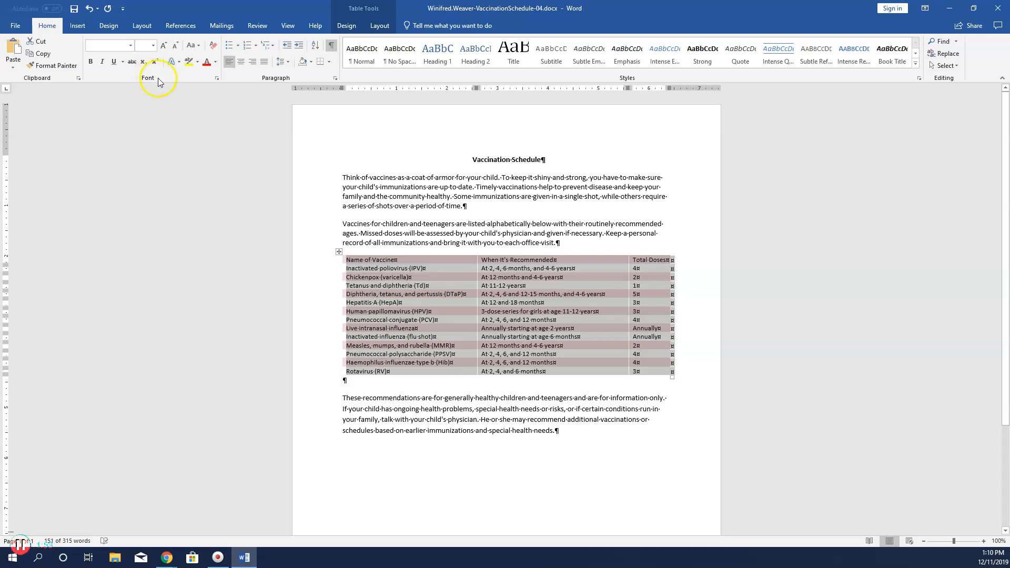
Step: AutoFit the vaccine table to the window and set the height of all its rows to 0.25"
left_click(380, 26)
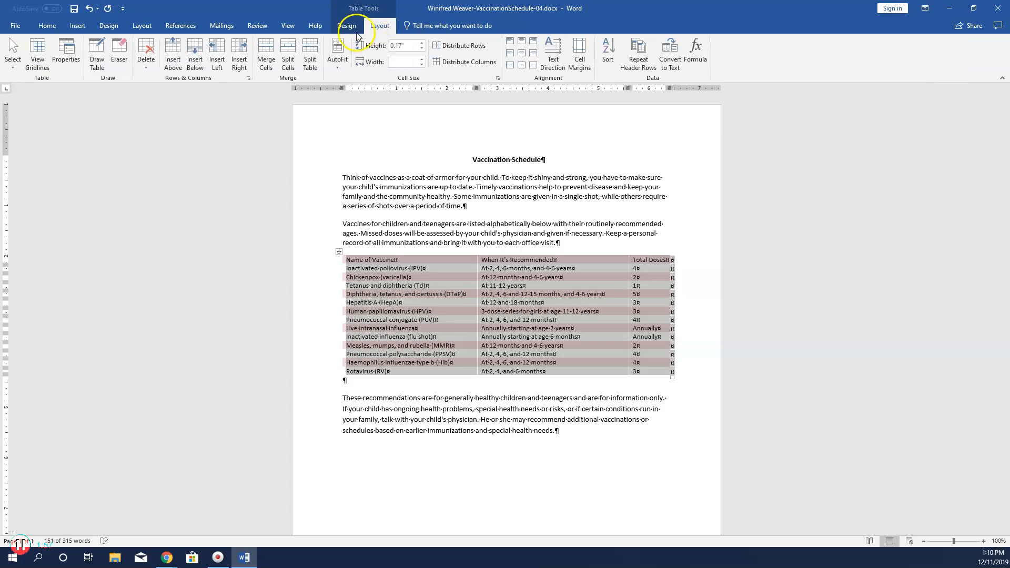
left_click(340, 73)
left_click(362, 92)
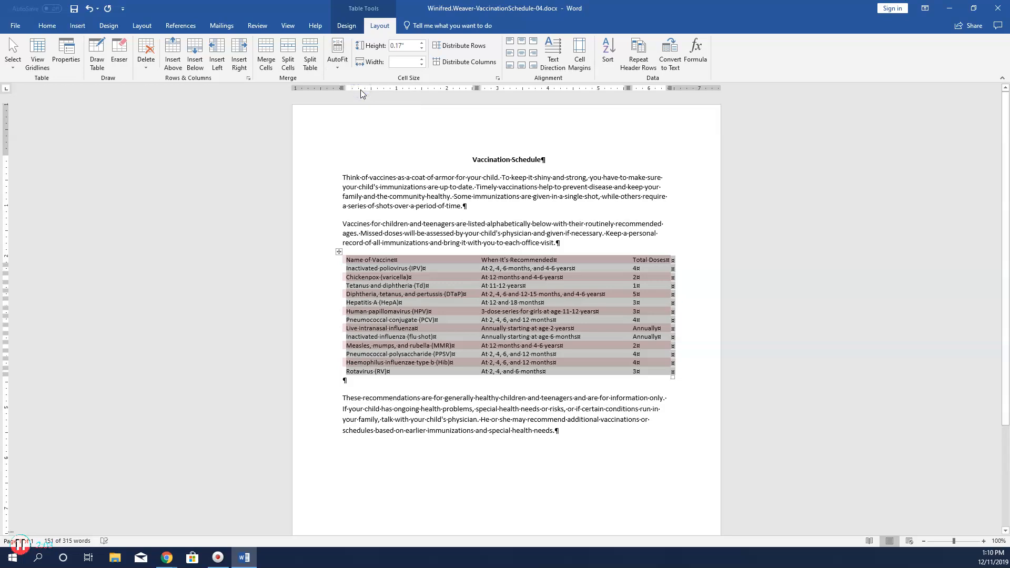
left_click(393, 47)
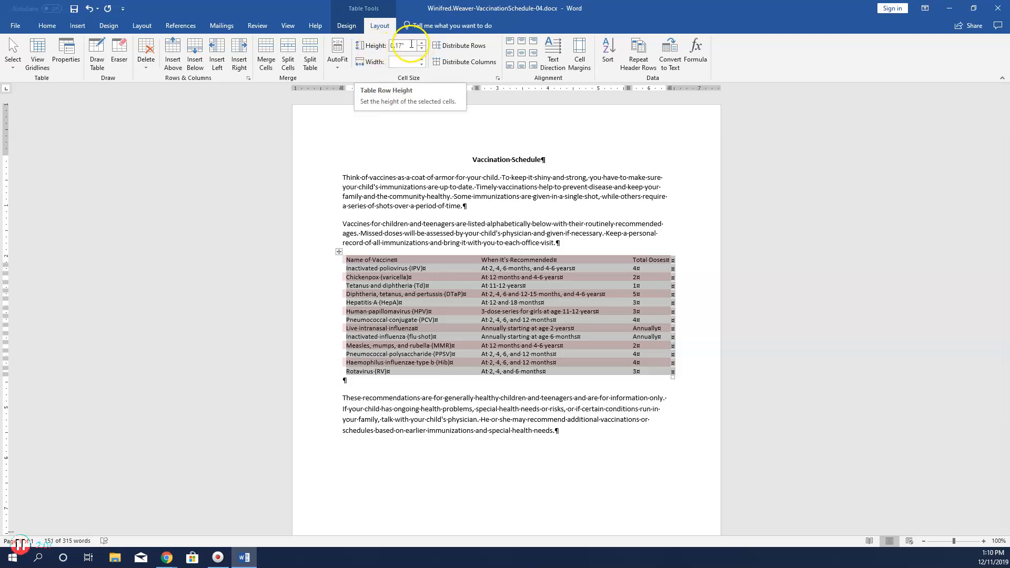
key("Delete")
key("Delete")
key("Delete")
key("Delete")
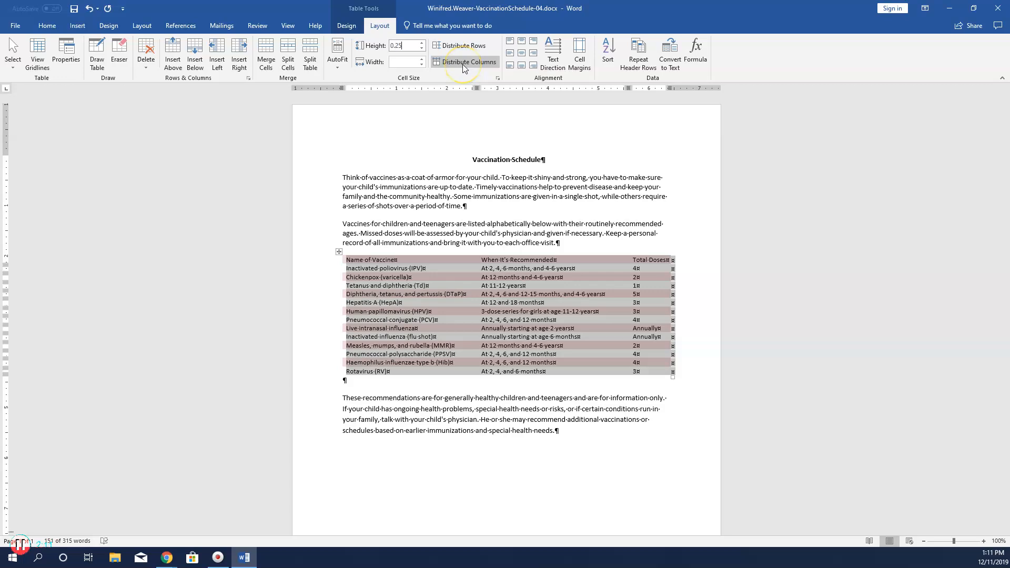
left_click(463, 64)
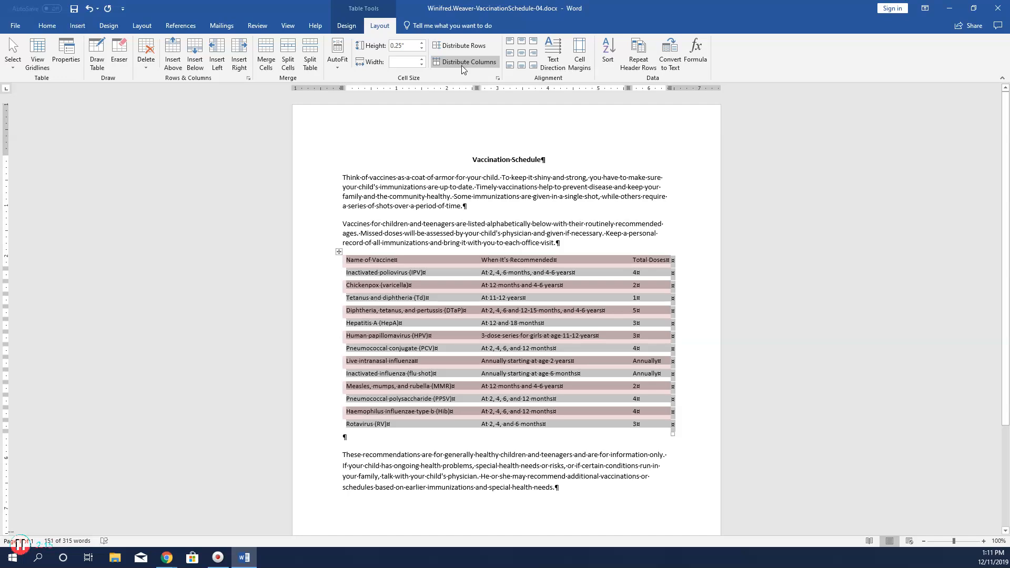
left_click(484, 141)
Step: Vertically center the text in all table cells and sort the table by Name of Vaccine in ascending order with a header row
left_click(70, 53)
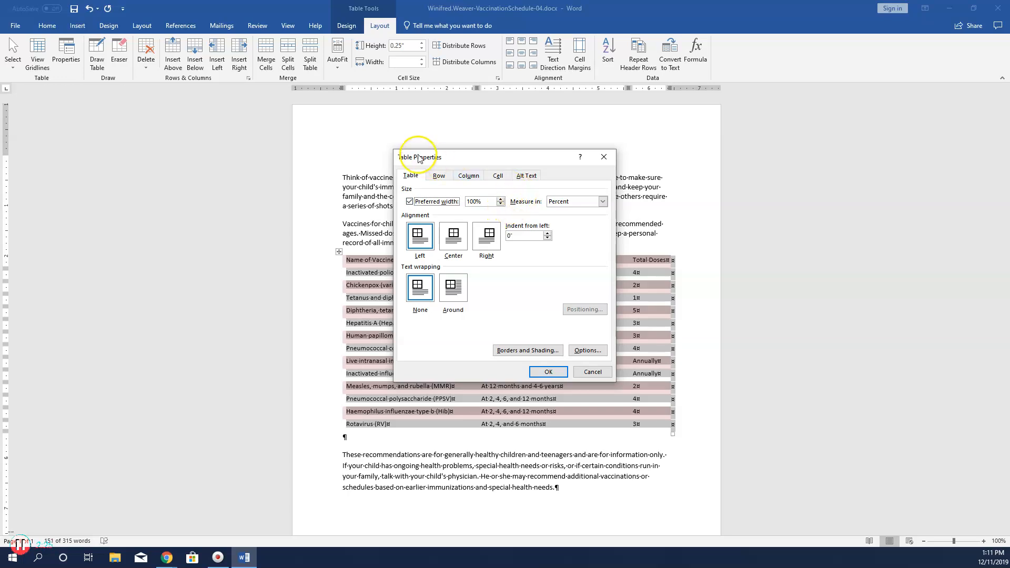
left_click(497, 176)
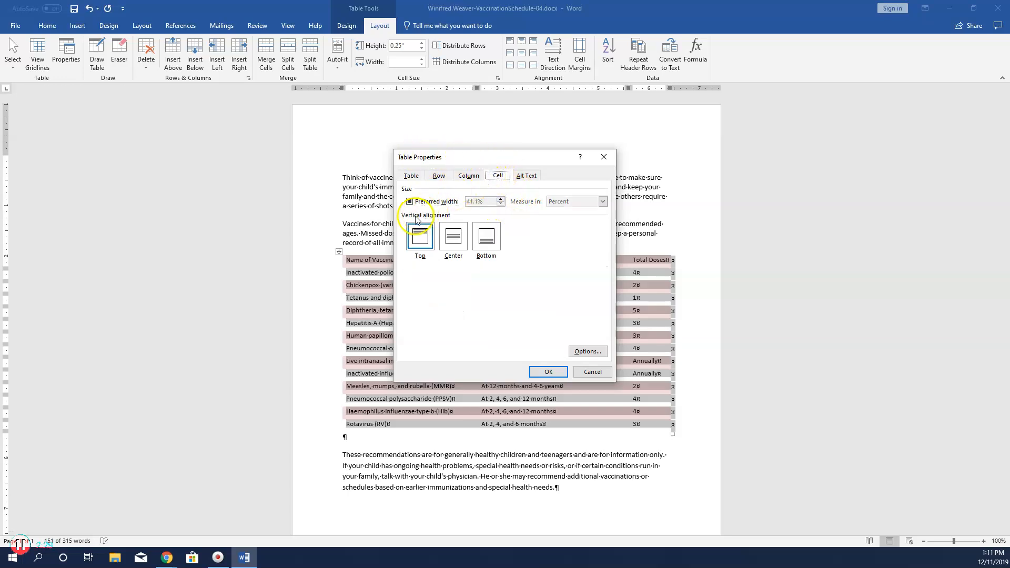
left_click(455, 242)
left_click(552, 374)
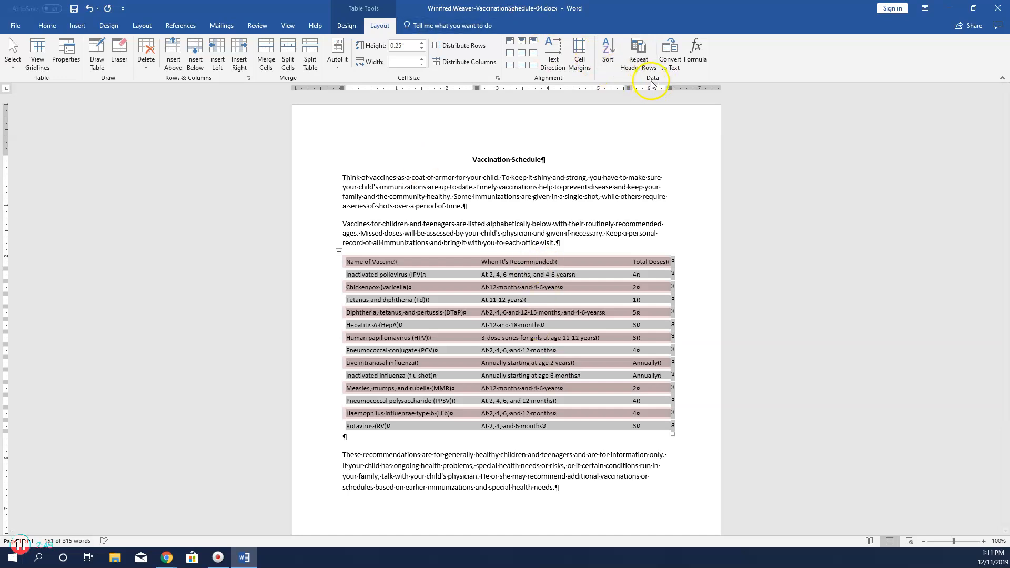
left_click(611, 49)
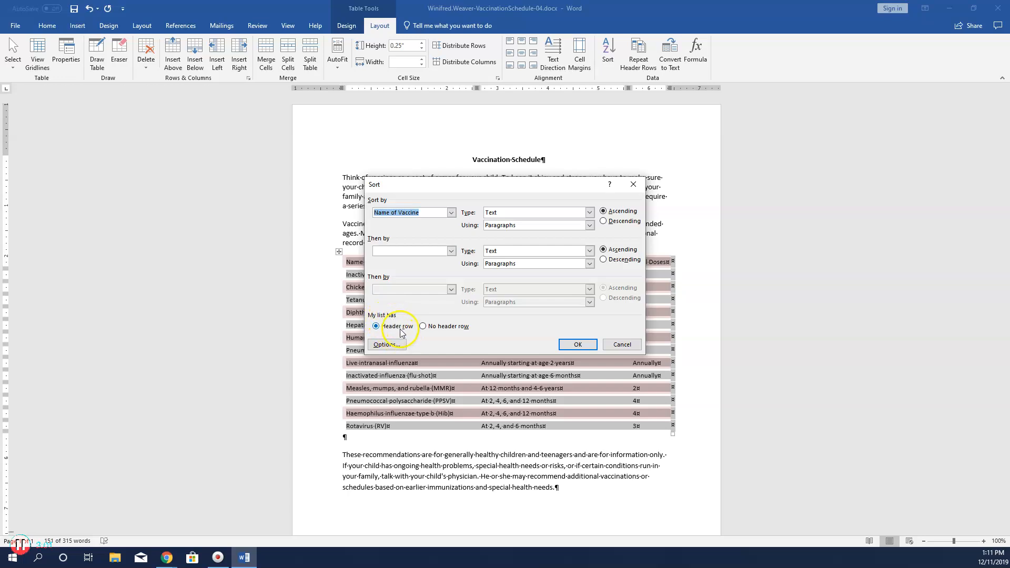
left_click(578, 345)
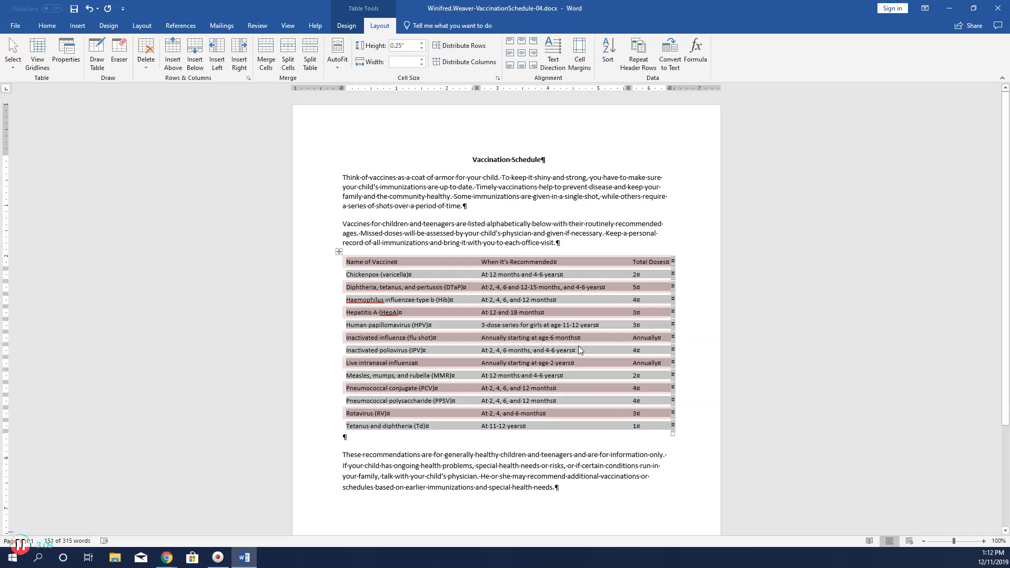
Step: Insert a blank row above the table's column heading row
left_click(334, 267)
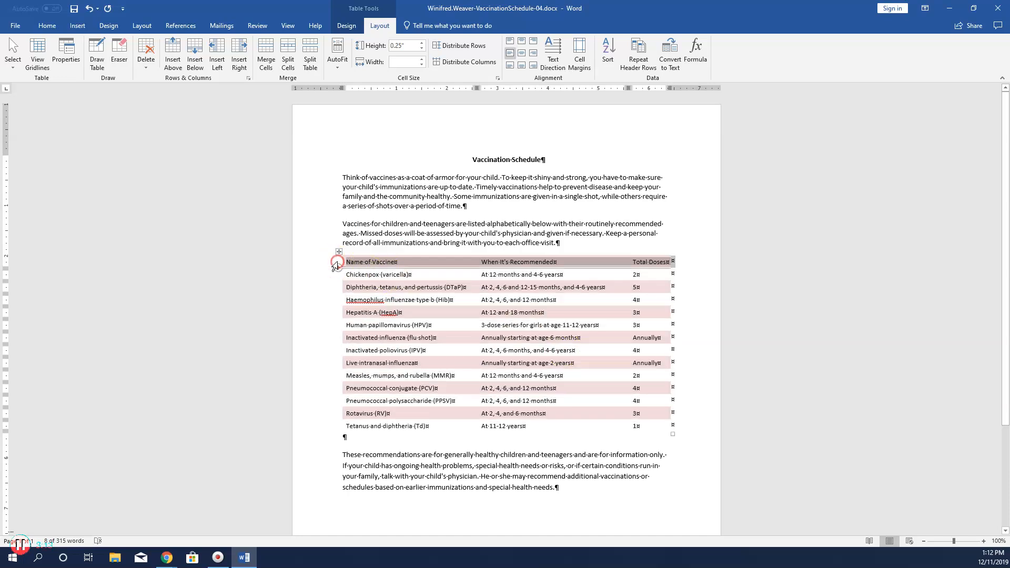
right_click(337, 260)
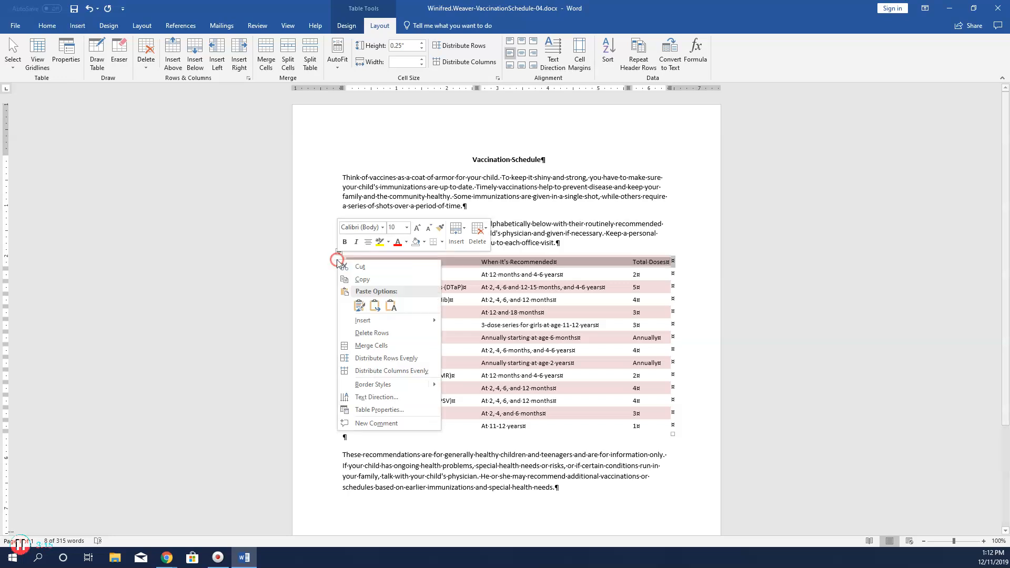
mouse_move(380, 321)
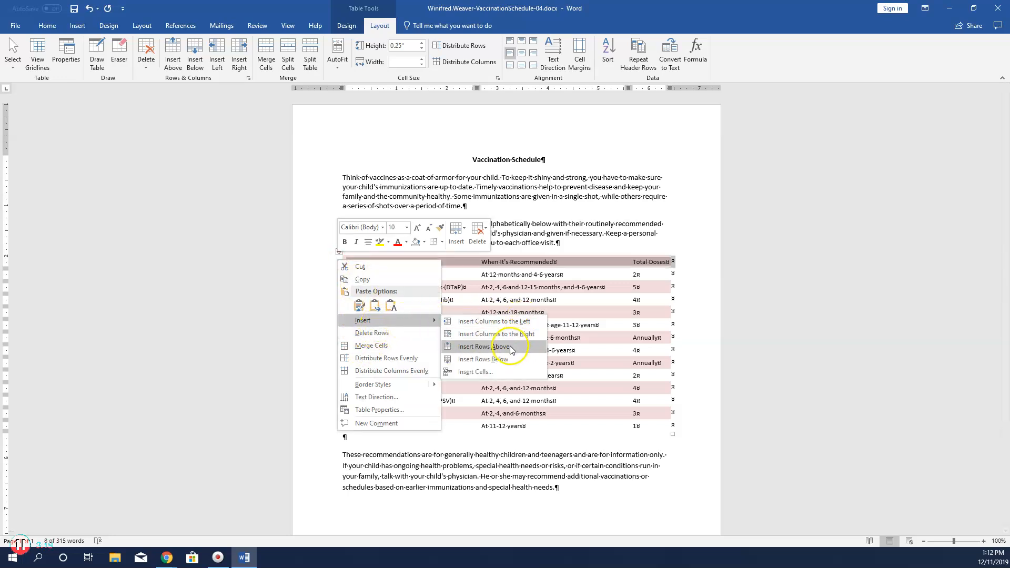
left_click(509, 347)
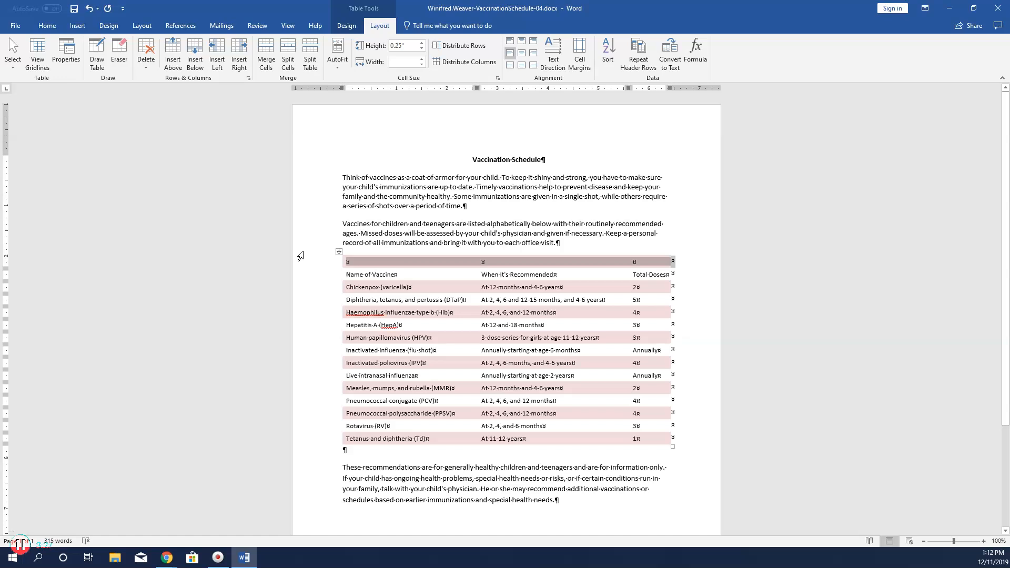
Step: Merge the cells of the table's new first row and enter the title RECOMMENDED VACCINATION SCHEDULE in it
left_click(262, 61)
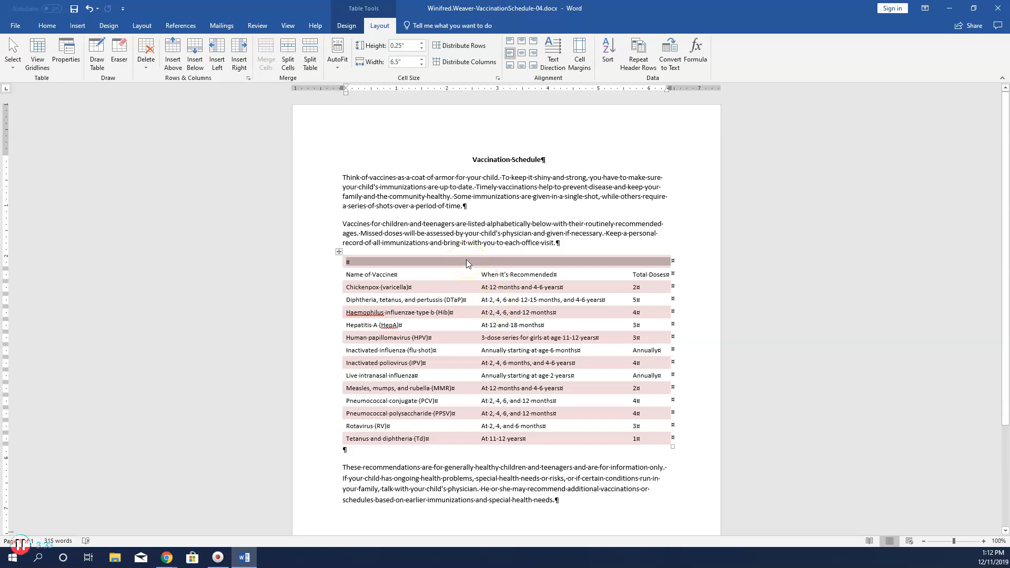
type("RECO")
type("MM")
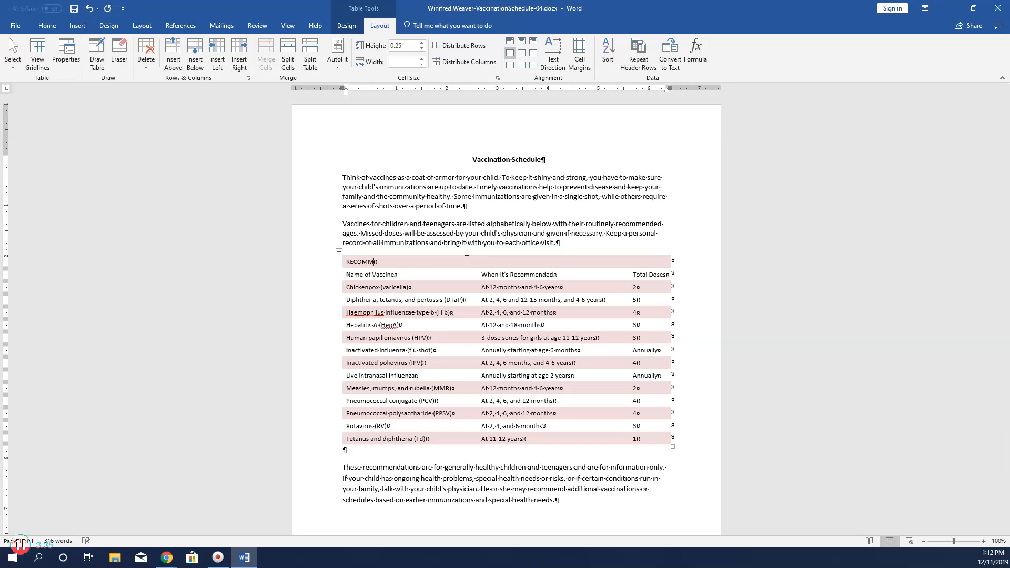
key("BackSpace")
type("MENDED VACCINATION SCHEDULE")
left_click(463, 261)
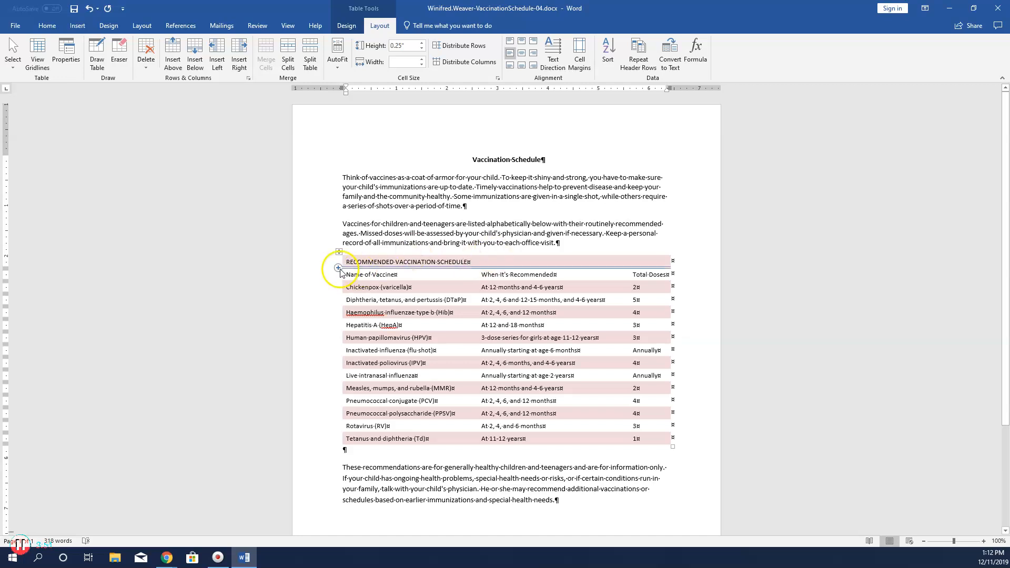
Step: Format the table's title row as bold, horizontally centered, with a font size of 11 pt
left_click(336, 263)
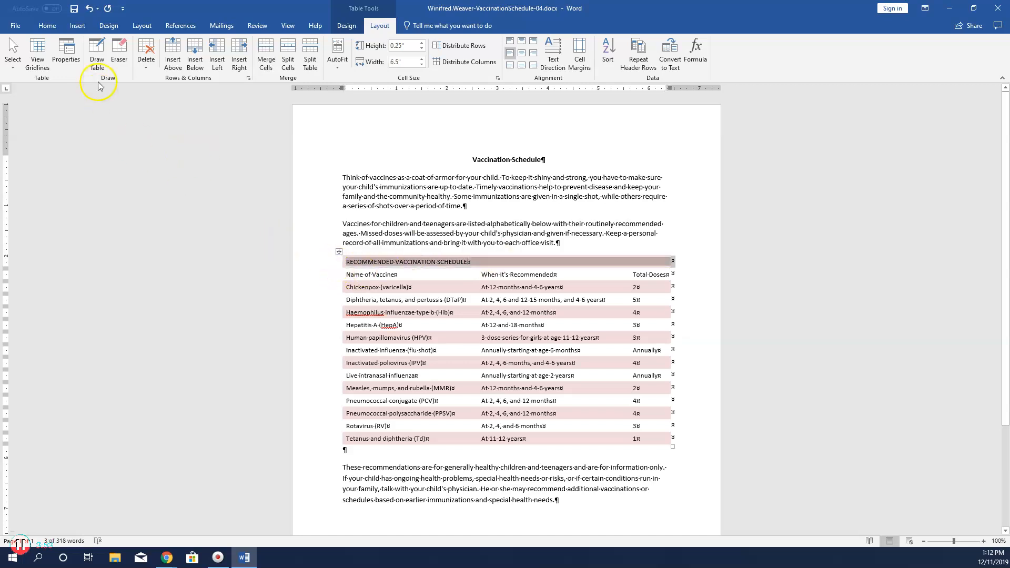
left_click(46, 26)
left_click(93, 63)
left_click(240, 62)
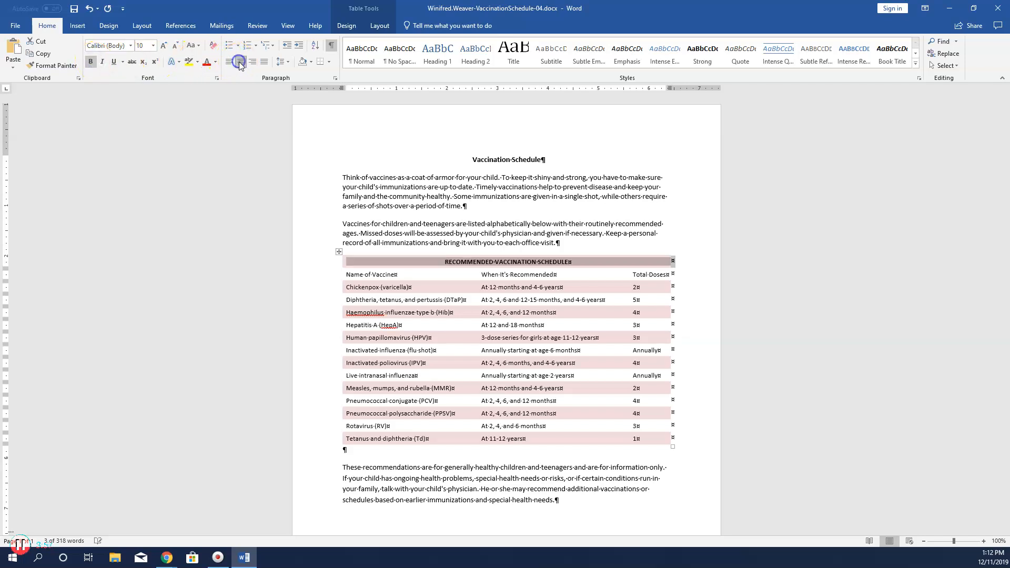
left_click(153, 46)
left_click(141, 87)
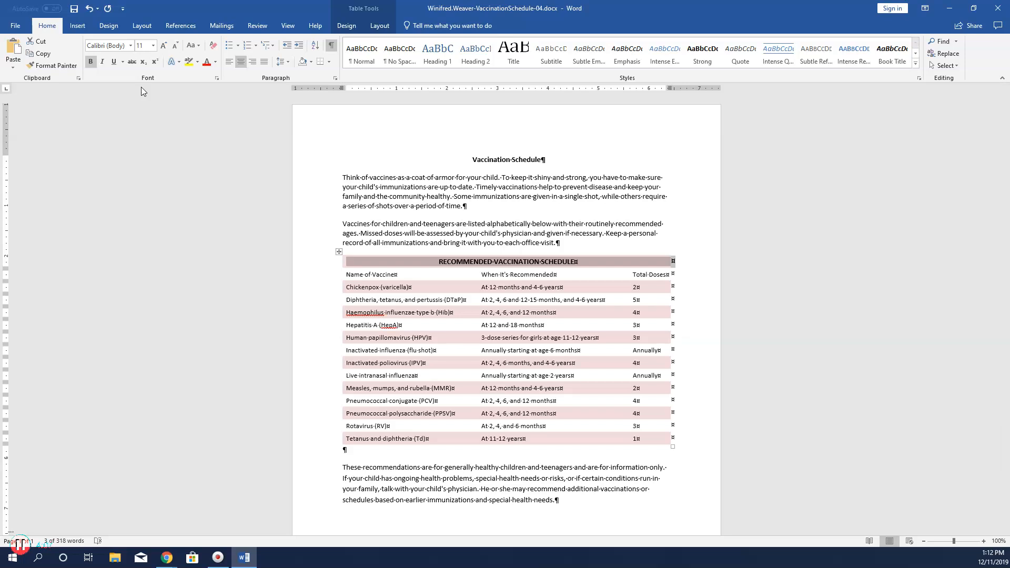
Step: Apply bold and italic formatting to the column heading row
left_click(334, 277)
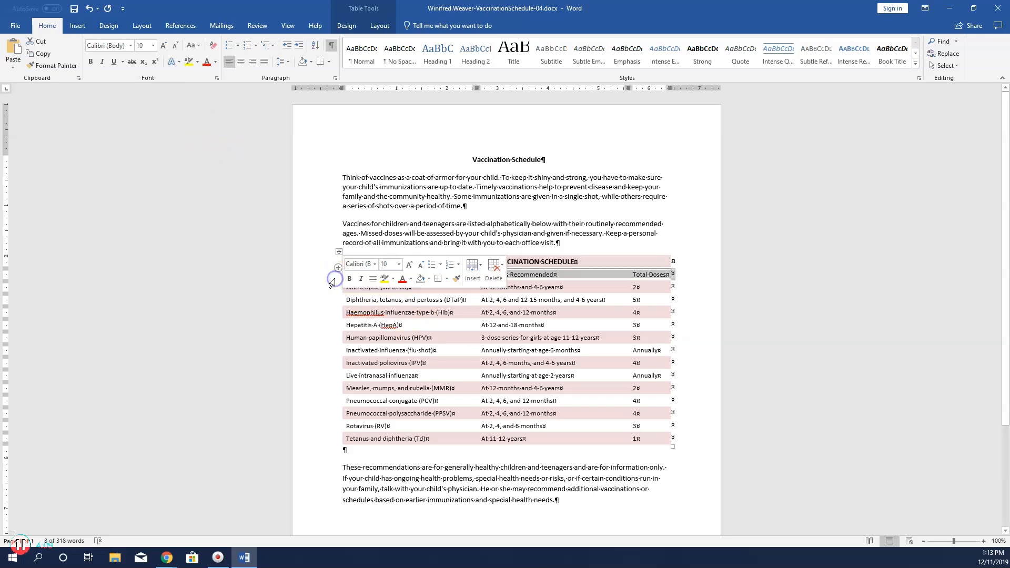
left_click(91, 62)
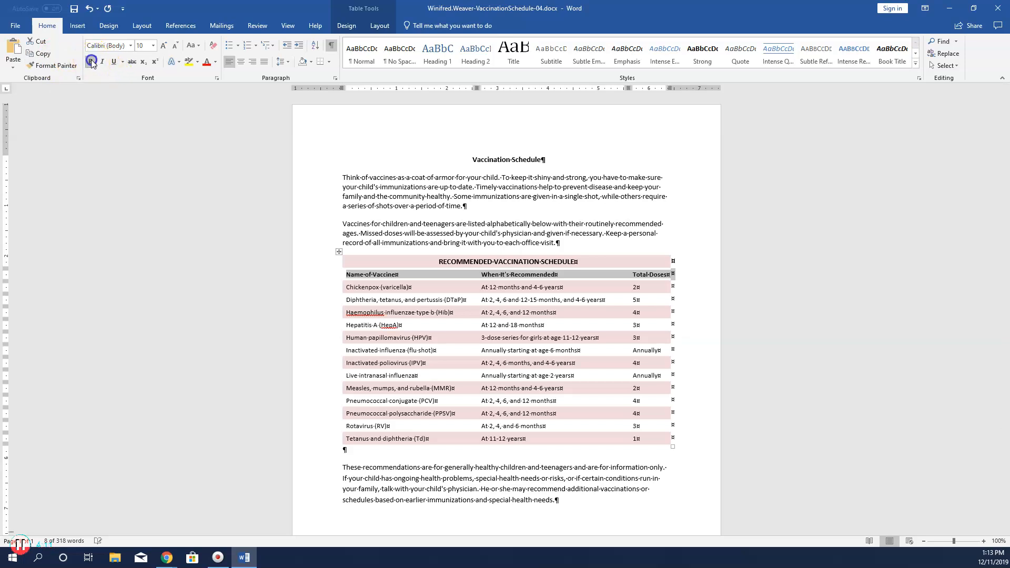
left_click(103, 62)
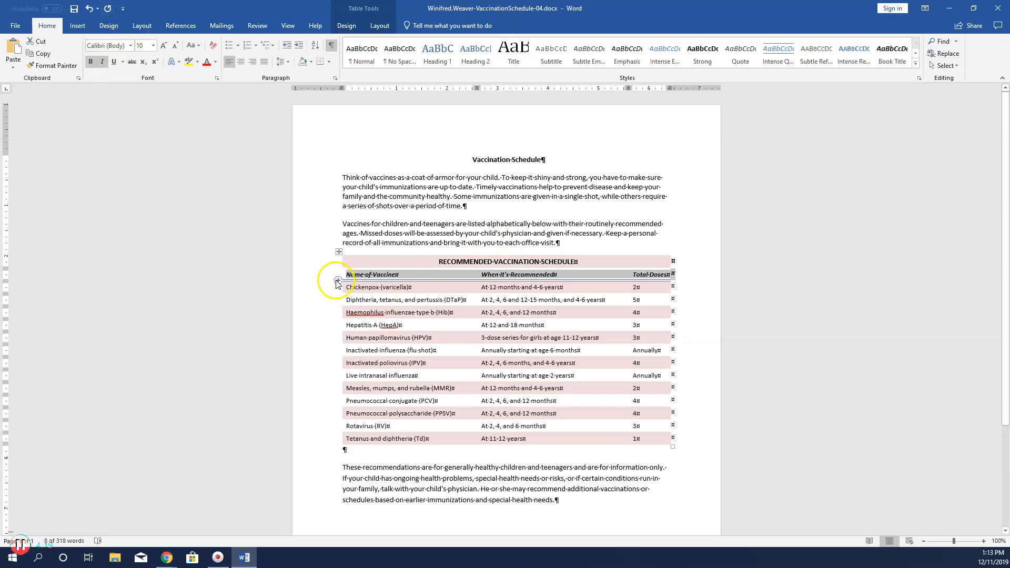
Step: Apply solid black 1 ½ pt top and bottom borders to the table's title row
left_click(335, 262)
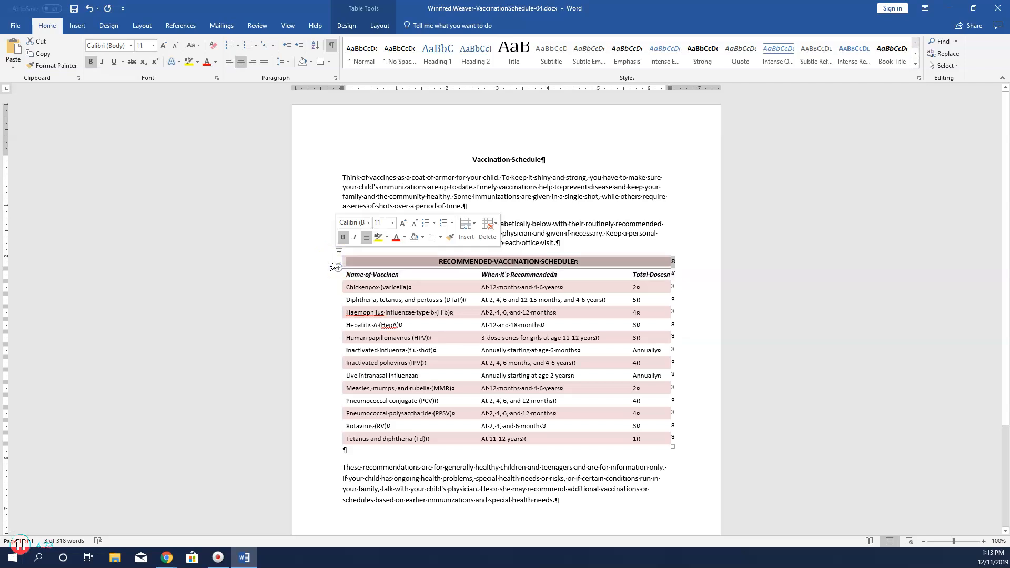
left_click(327, 63)
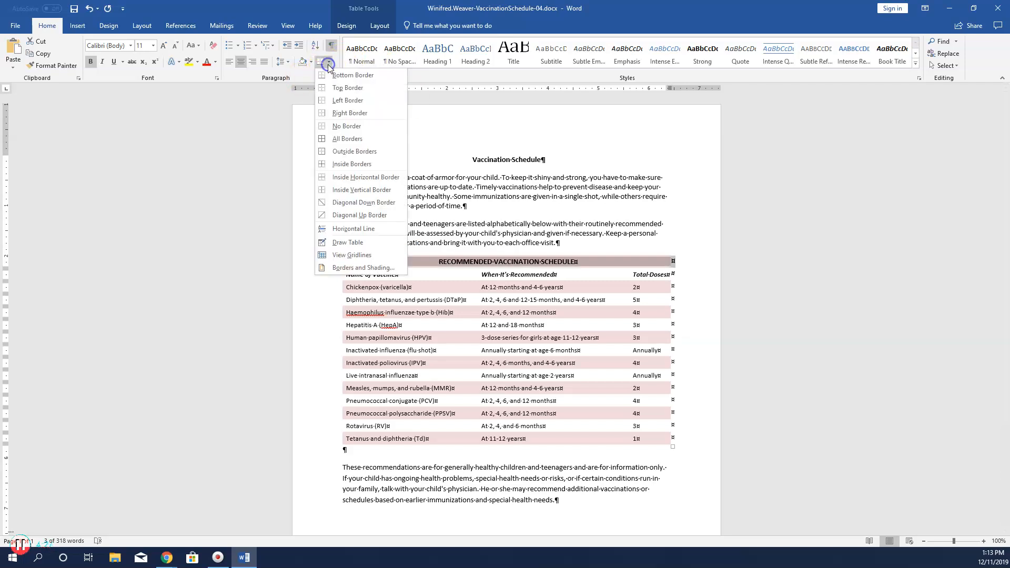
left_click(328, 268)
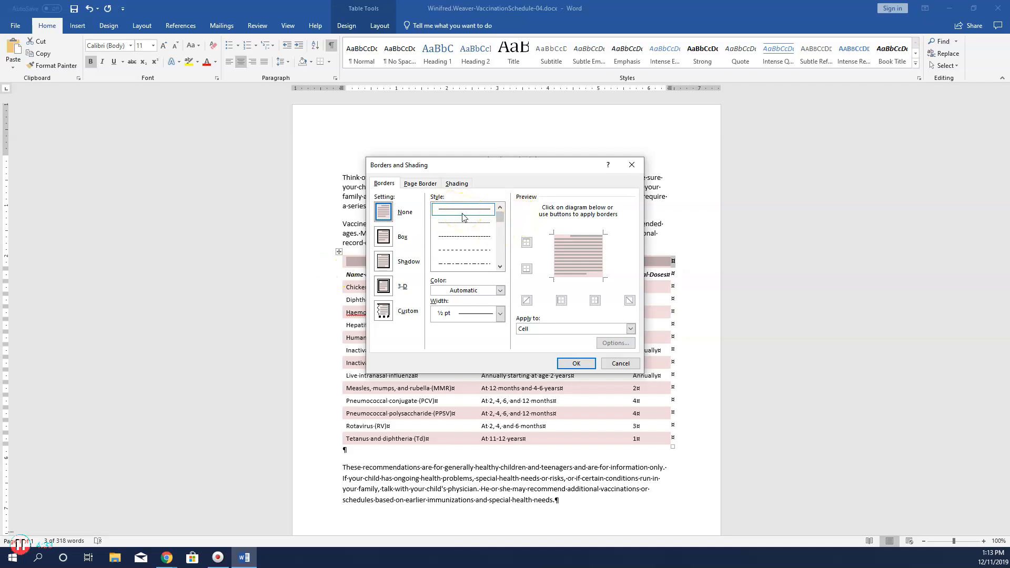
left_click(499, 290)
left_click(444, 326)
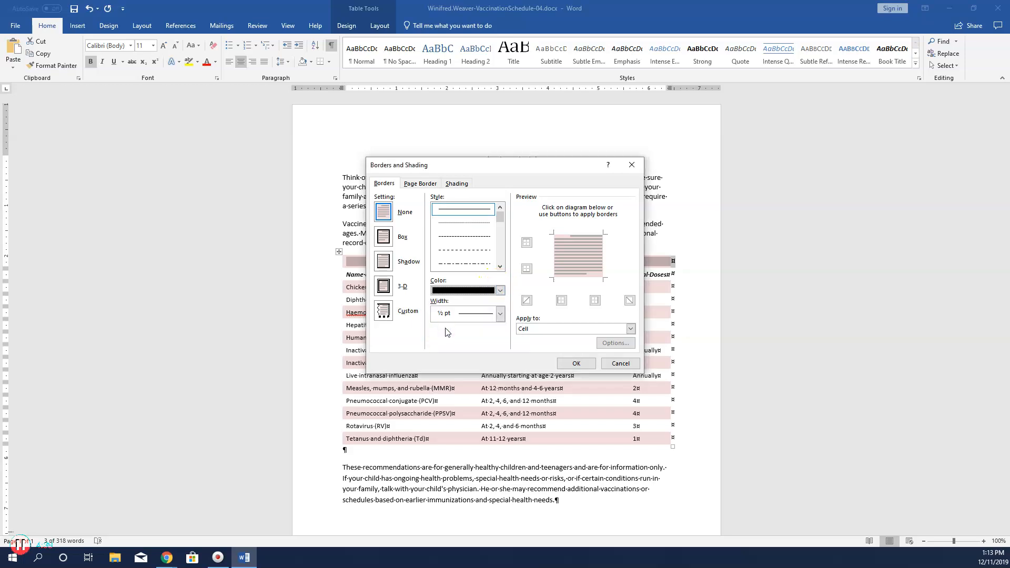
left_click(479, 314)
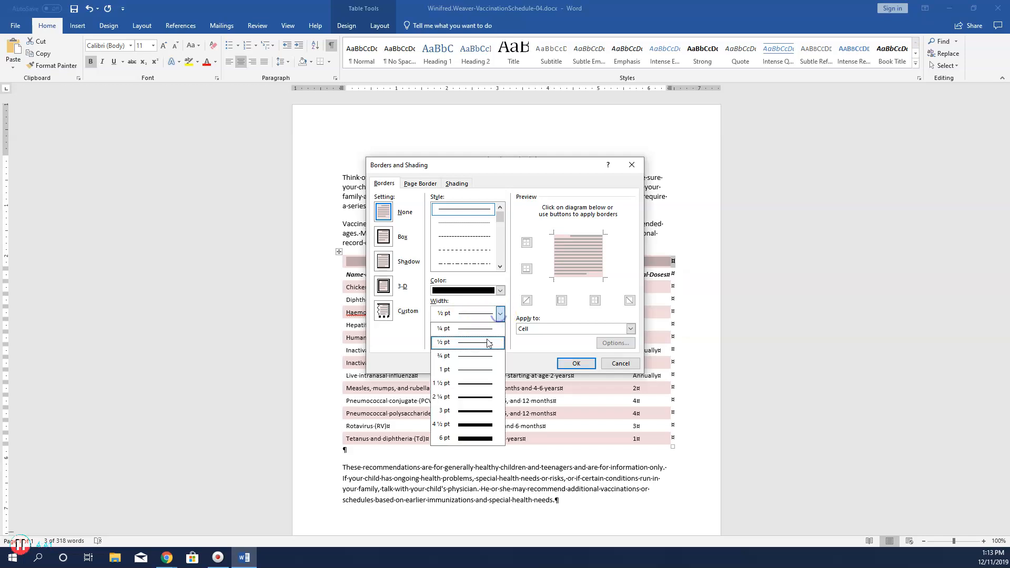
left_click(480, 383)
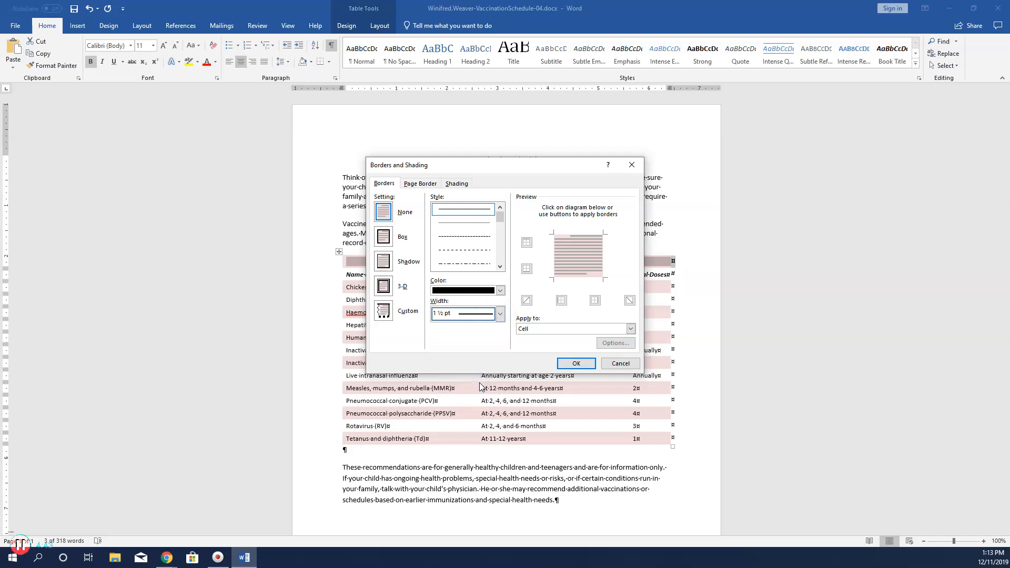
left_click(527, 242)
left_click(526, 269)
left_click(567, 364)
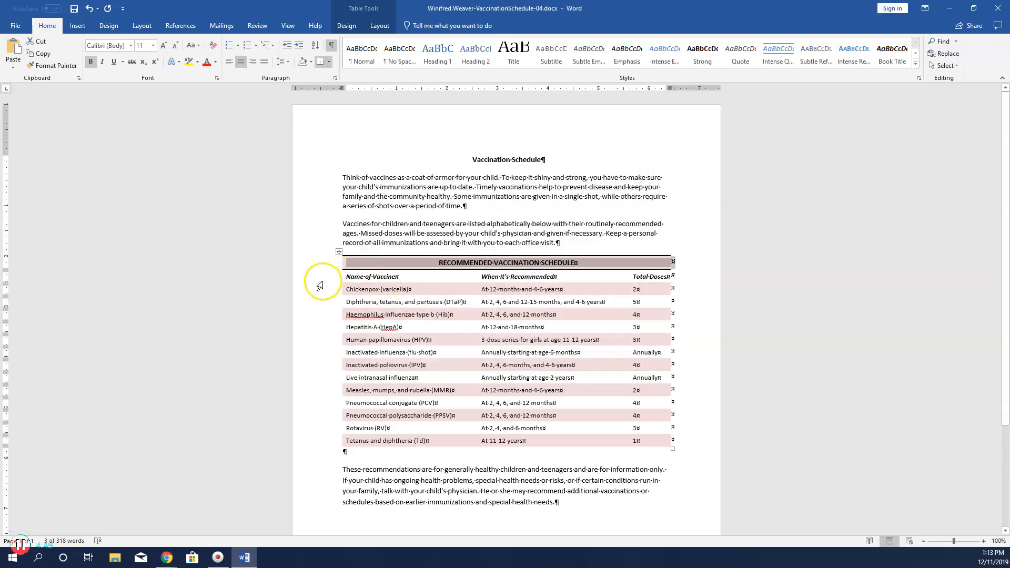
Step: Add a bottom border to the column heading row and to the last table row, Tetanus and diphtheria (Td)
left_click(332, 284)
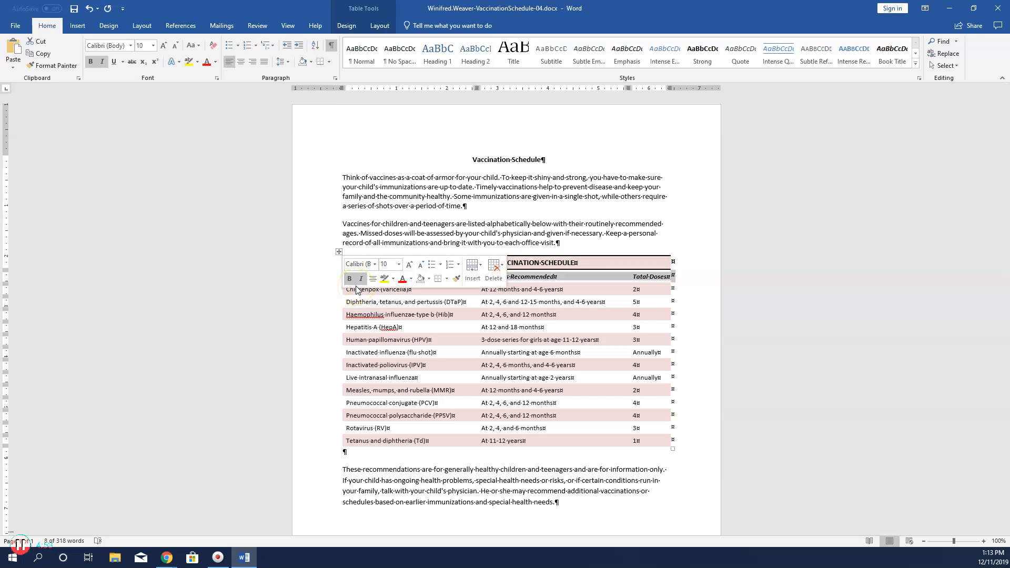
left_click(328, 65)
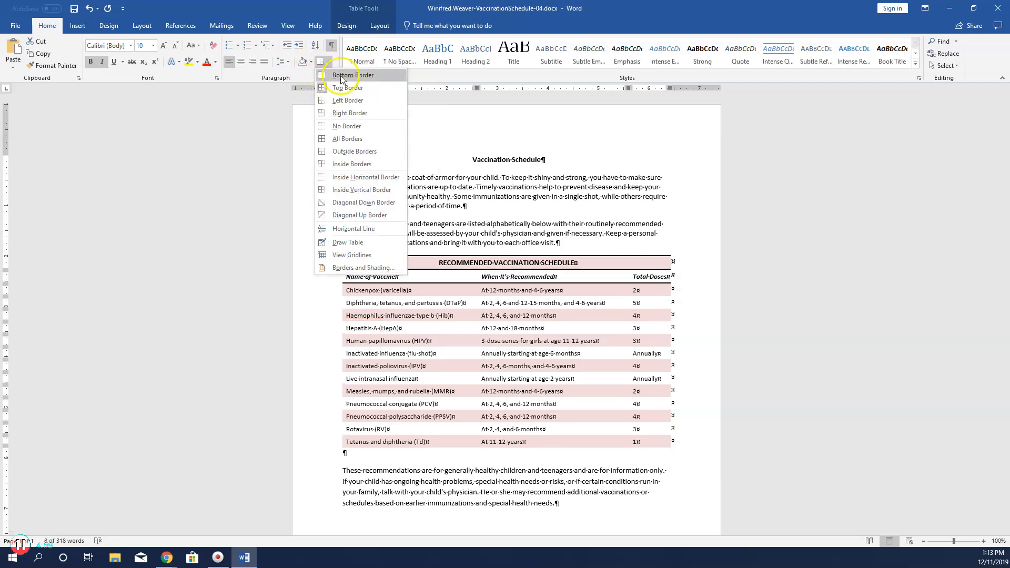
left_click(340, 75)
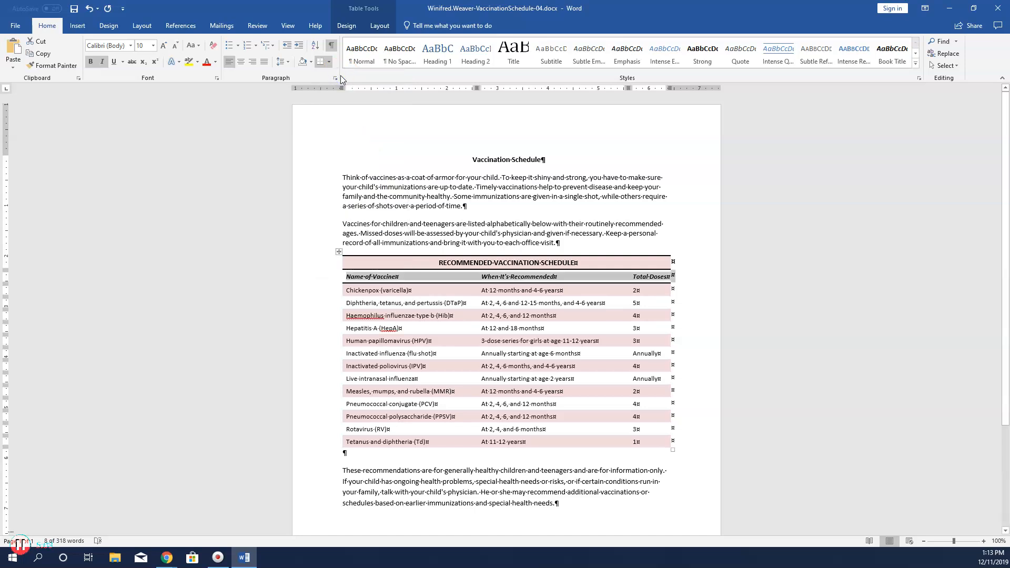
left_click(334, 441)
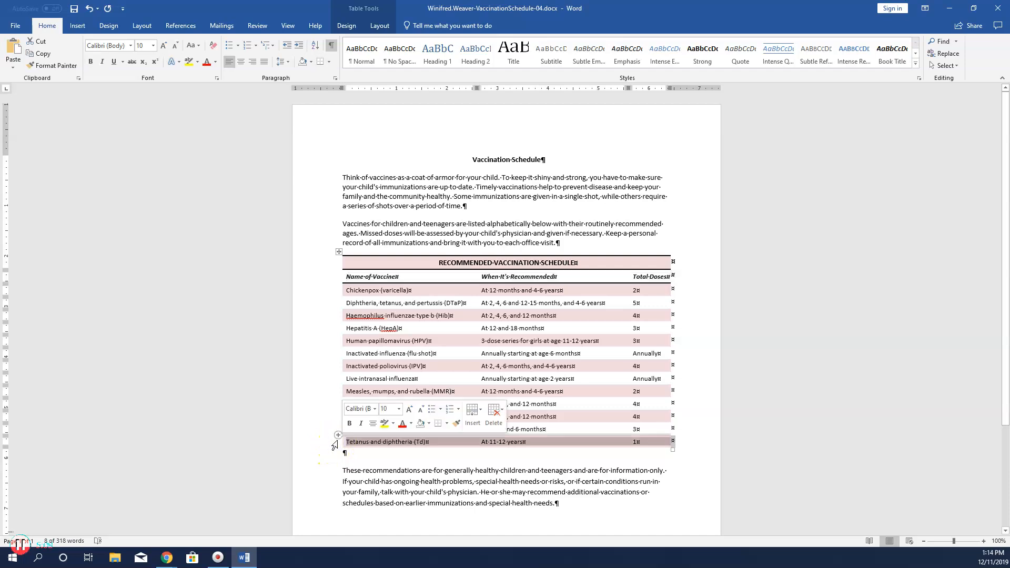
left_click(330, 61)
left_click(336, 74)
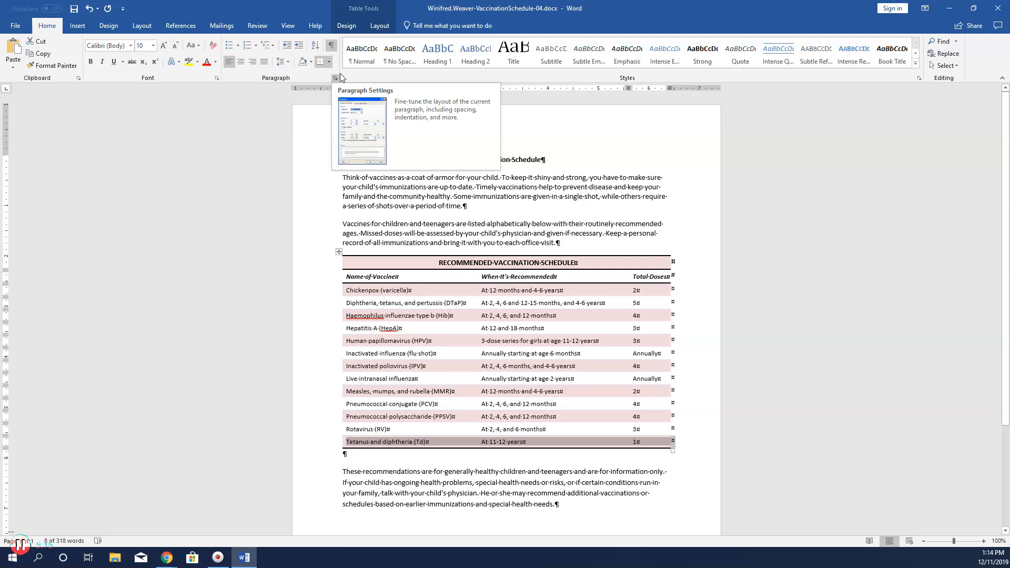
left_click(340, 73)
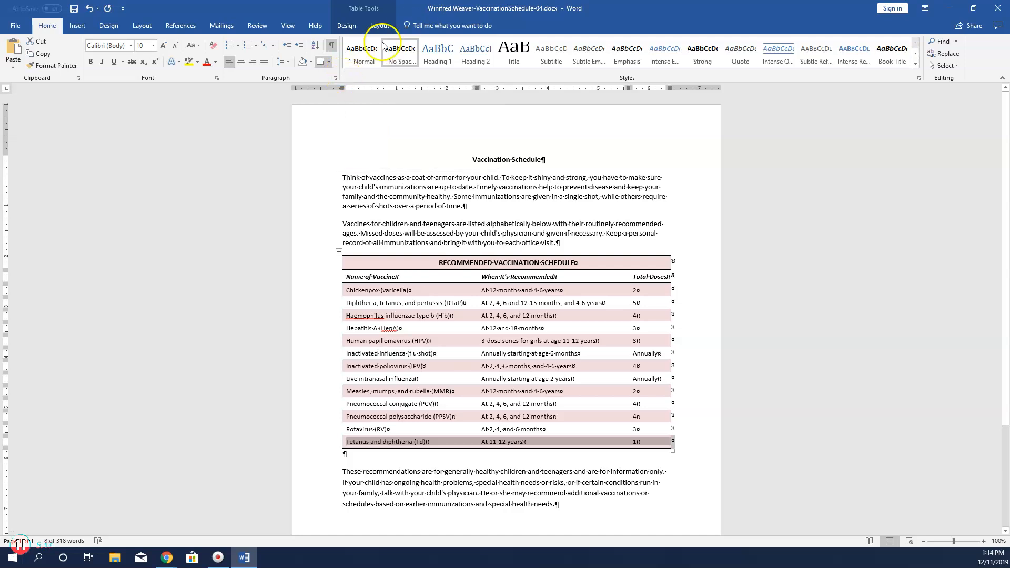
Step: Center the column heading row and all the values below Total Doses both horizontally and vertically
left_click(376, 24)
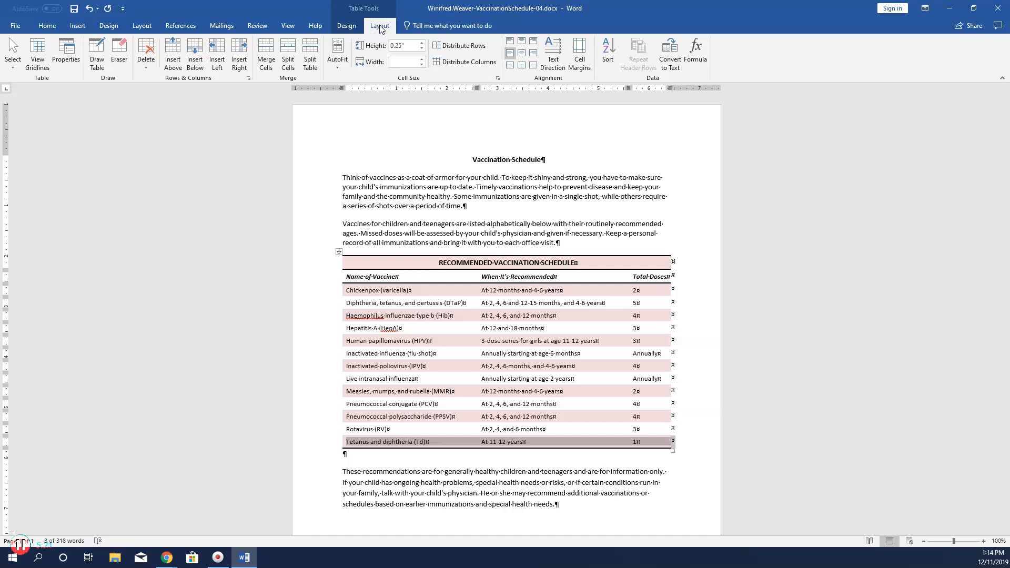
left_click(333, 282)
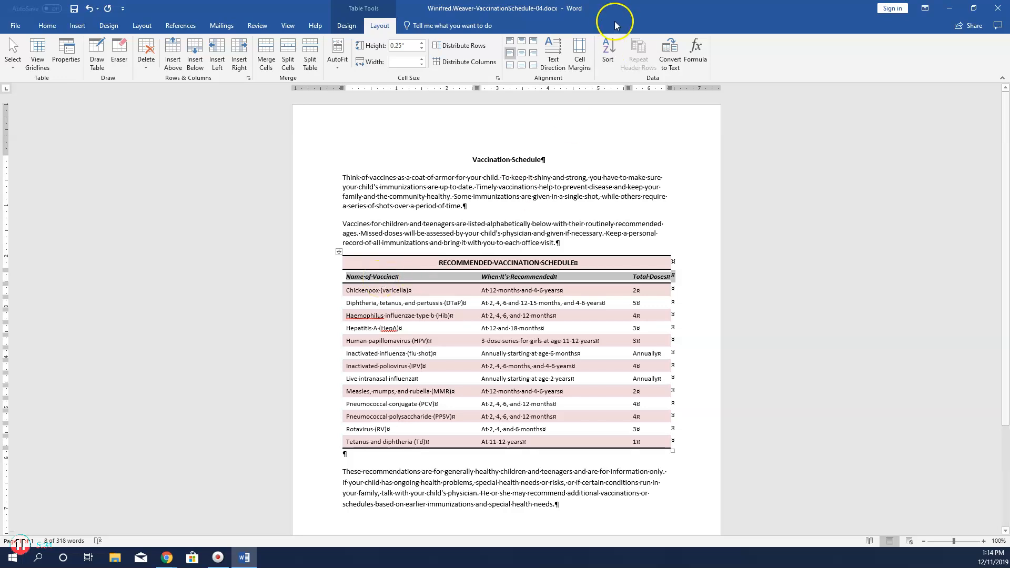
left_click(524, 53)
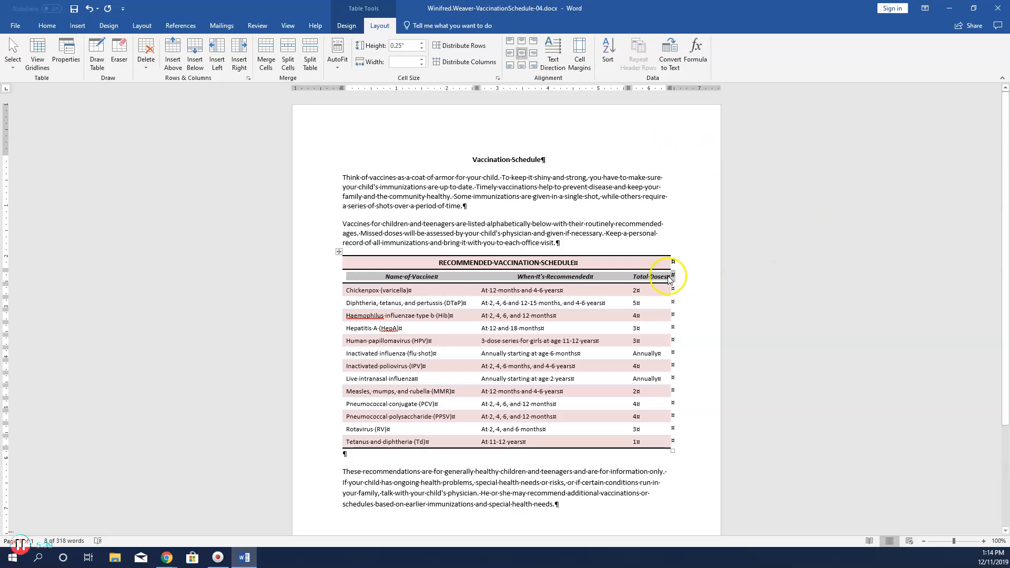
left_click_drag(634, 292, 657, 441)
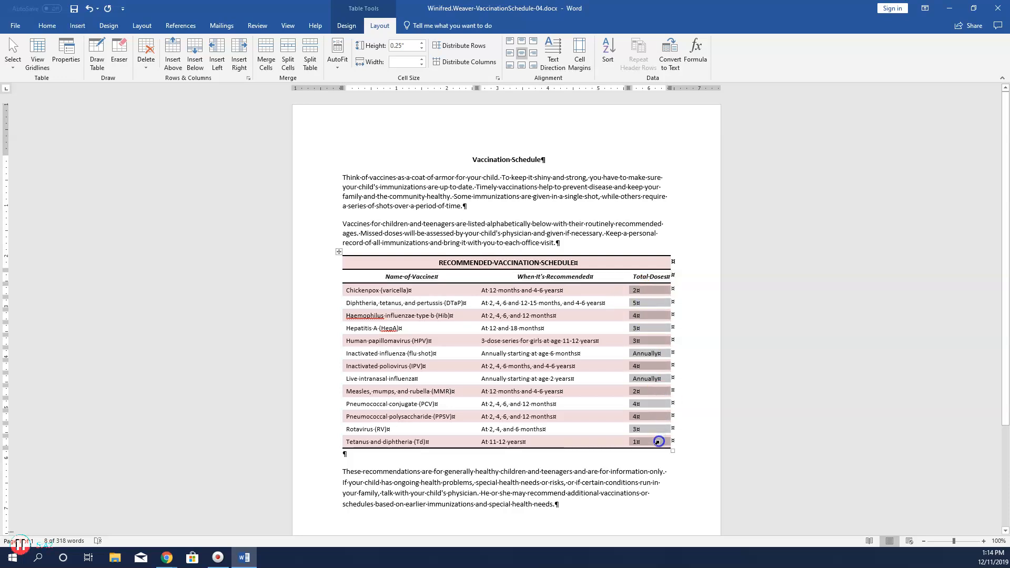
left_click(521, 53)
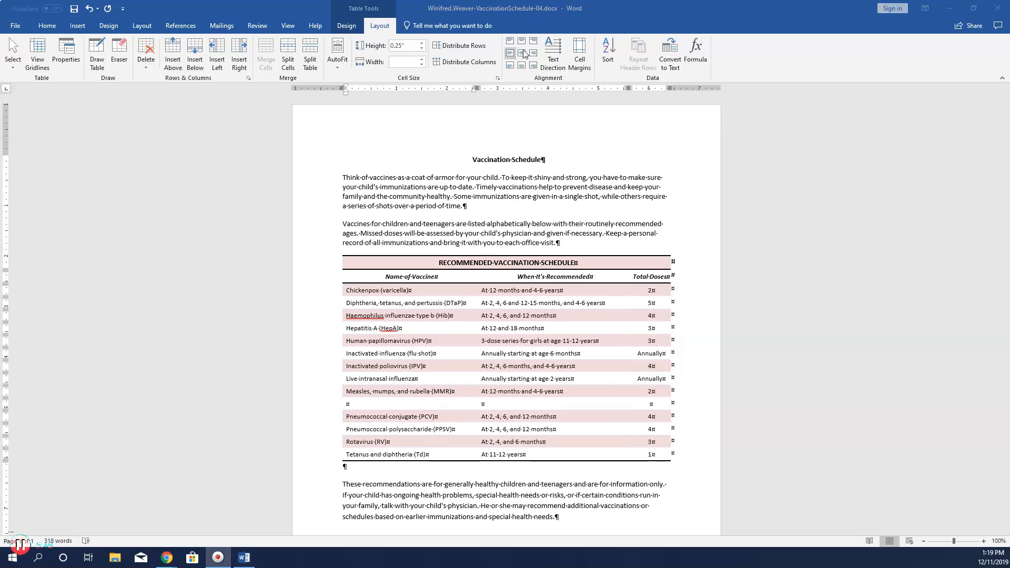
Step: Fill the blank row below the MMR vaccine with Meningococcal conjugate (MCV), Att 11-12 years, and 1 dose
left_click(535, 53)
left_click(379, 409)
type("mENING")
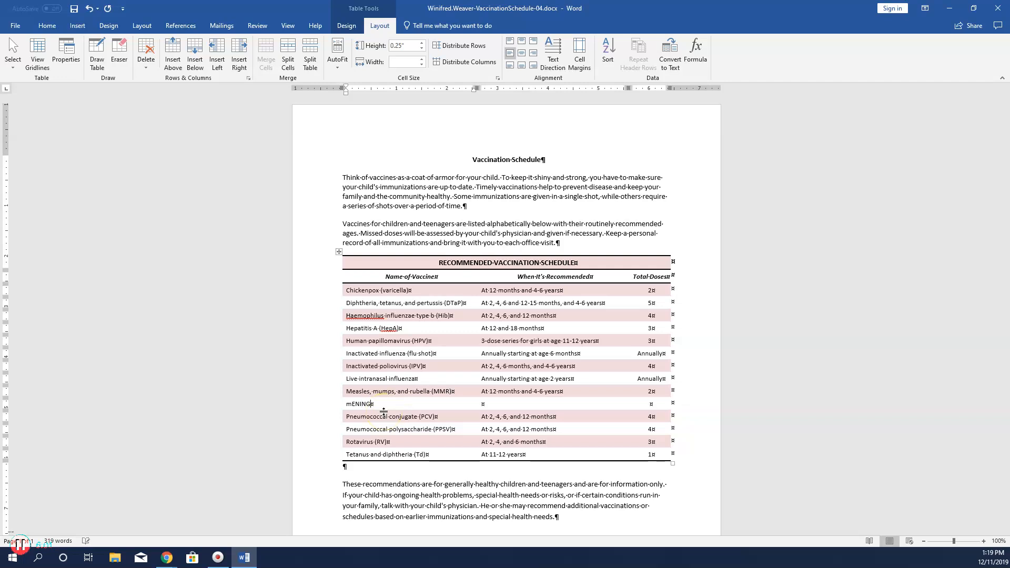
type("OCOCcal conjugate (MCV)")
key("Tab")
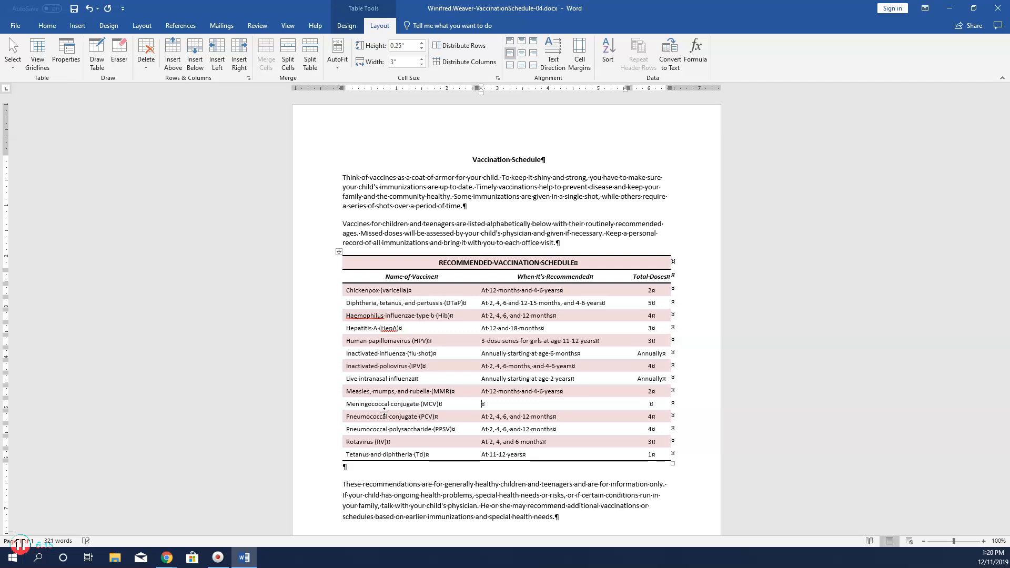
type("Att 11-12 years")
key("Tab")
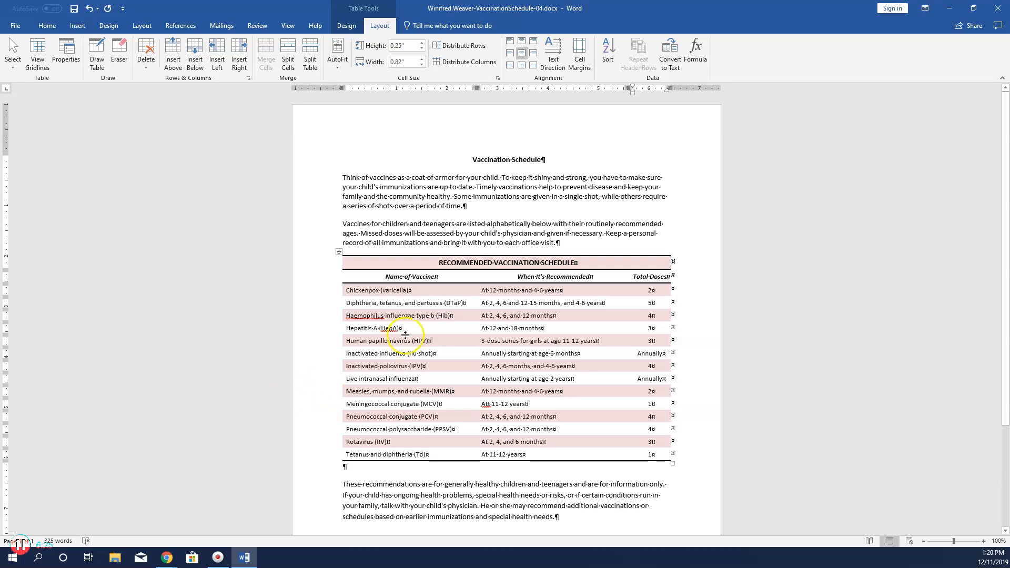
Step: Insert a row below Hepatitis A and enter Hepatitis B (HepB), At birth, 1-2 months, and 6 months, and 3 doses
left_click(338, 334)
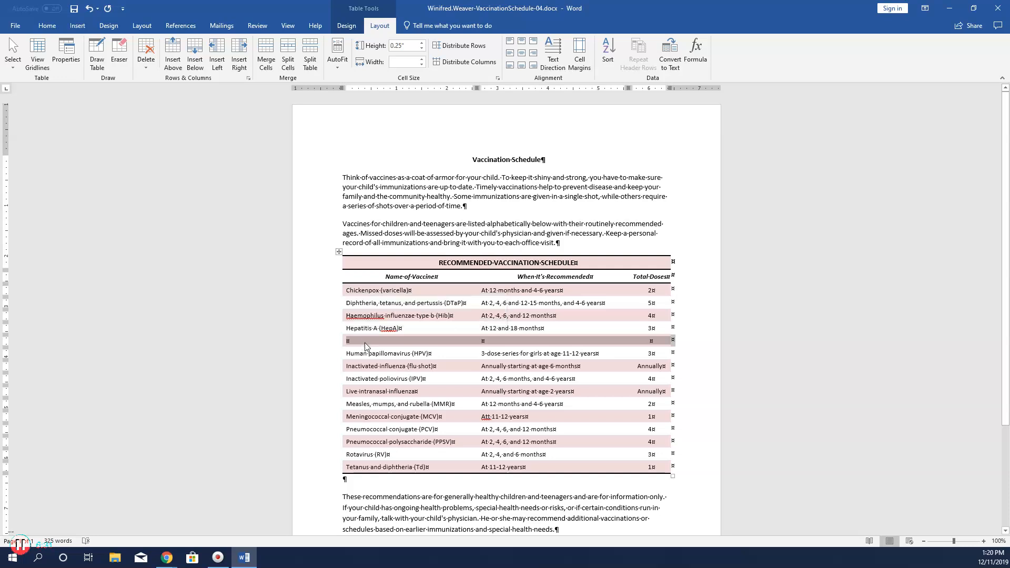
left_click(388, 345)
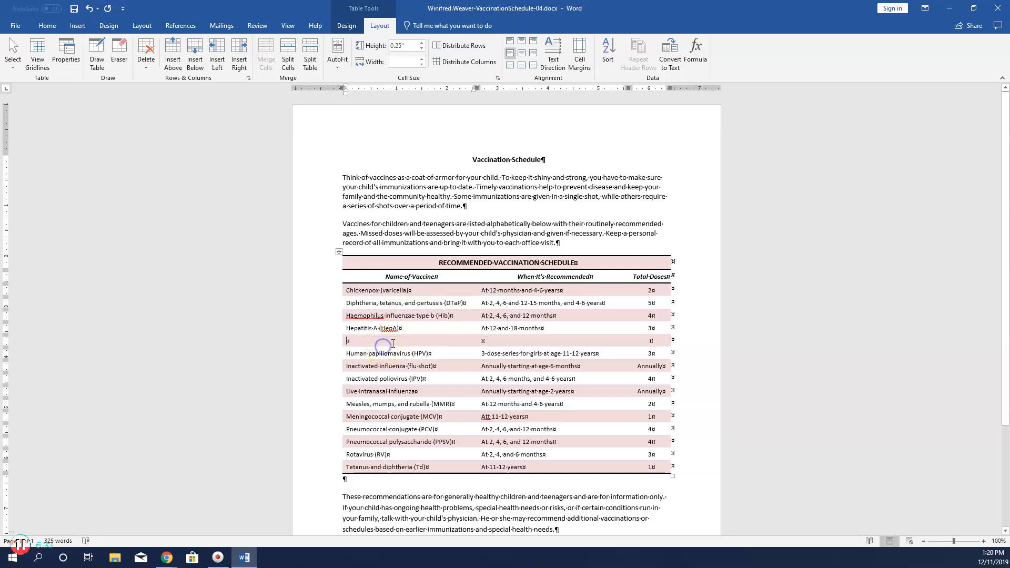
type("j")
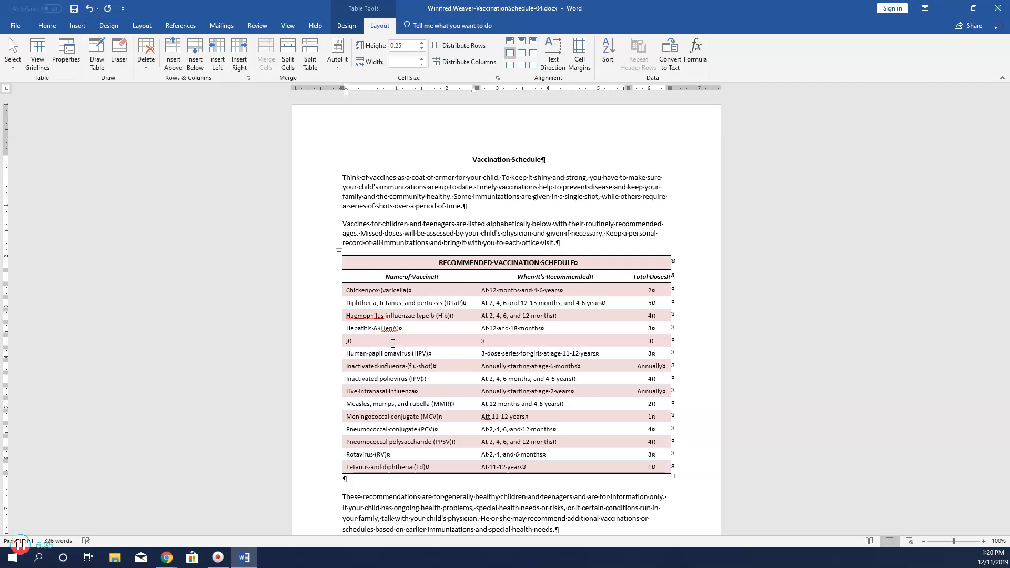
type("heHepat")
key("BackSpace")
type("is B (HepB)At birth, 1-2 months, and 6 months")
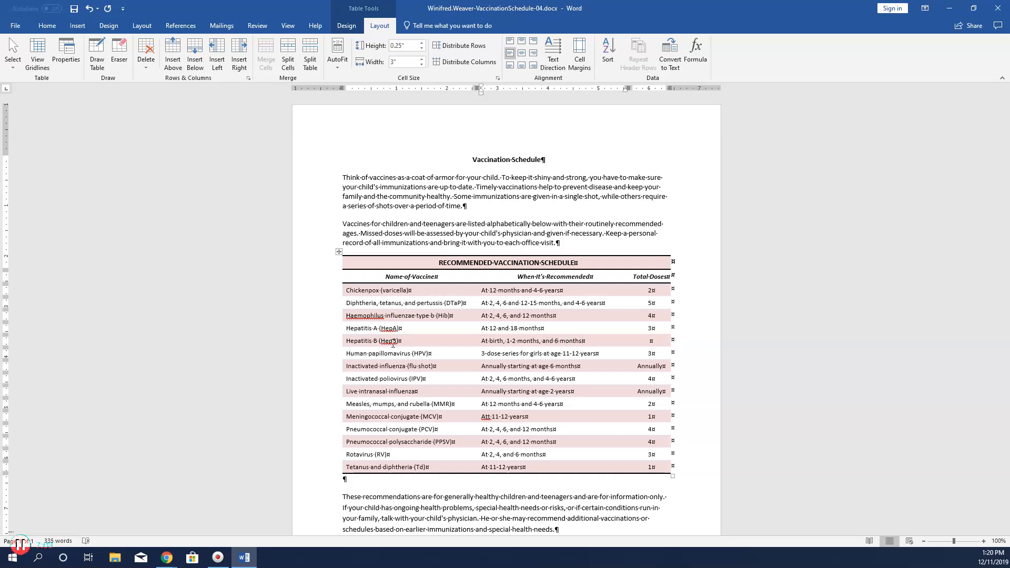
key("Tab")
Step: Apply the Title style to the Vaccination Schedule heading at the start of the document
left_click(517, 160)
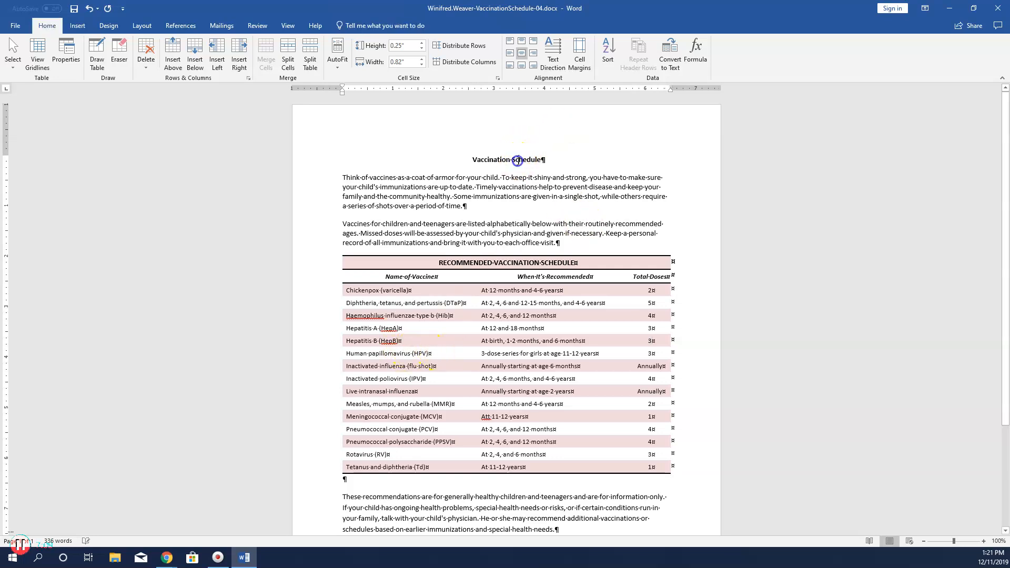
left_click_drag(470, 159, 551, 163)
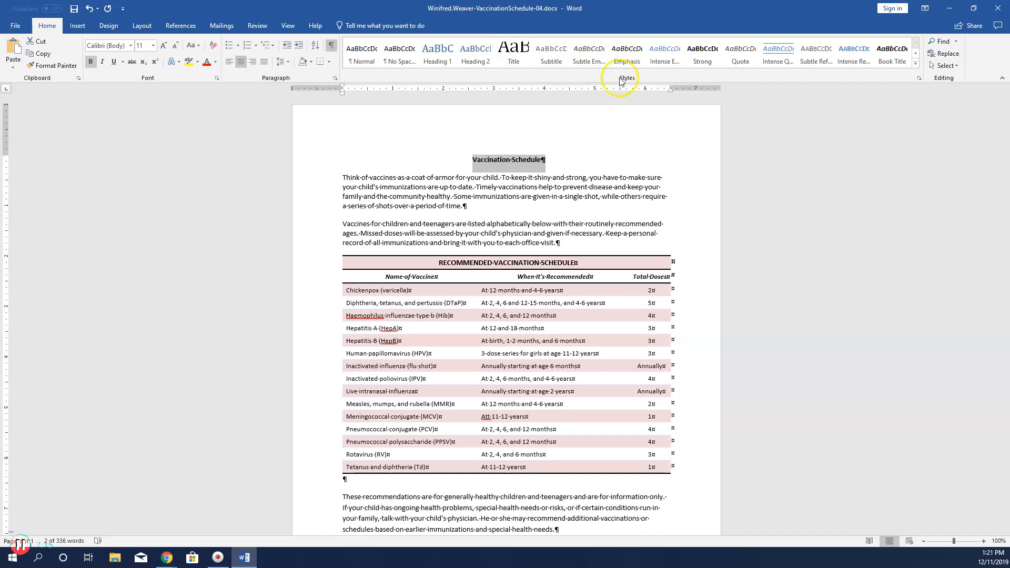
left_click(525, 56)
left_click(526, 57)
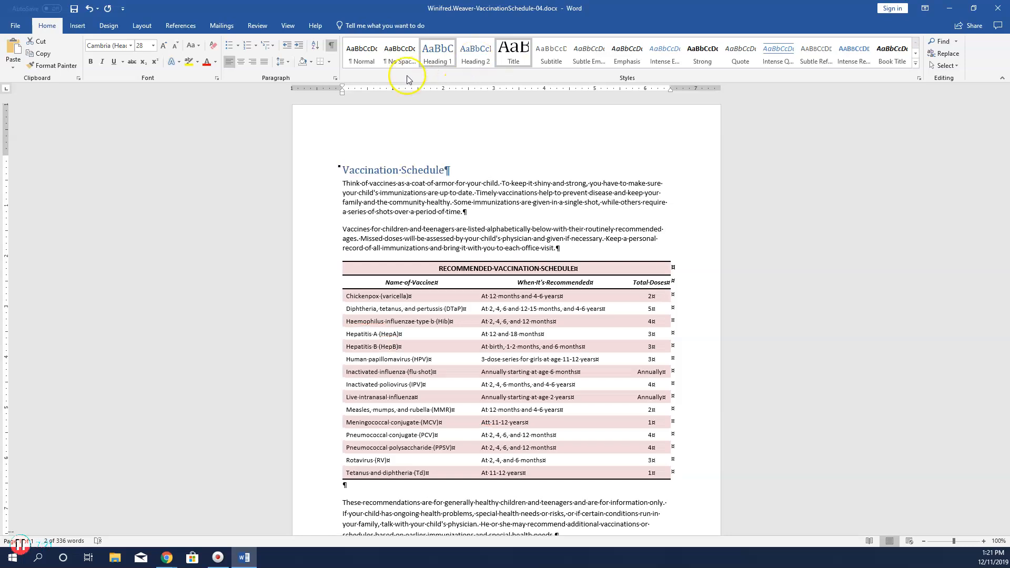
Step: Set the title paragraph's spacing after to 8 pt and center it horizontally
left_click(335, 78)
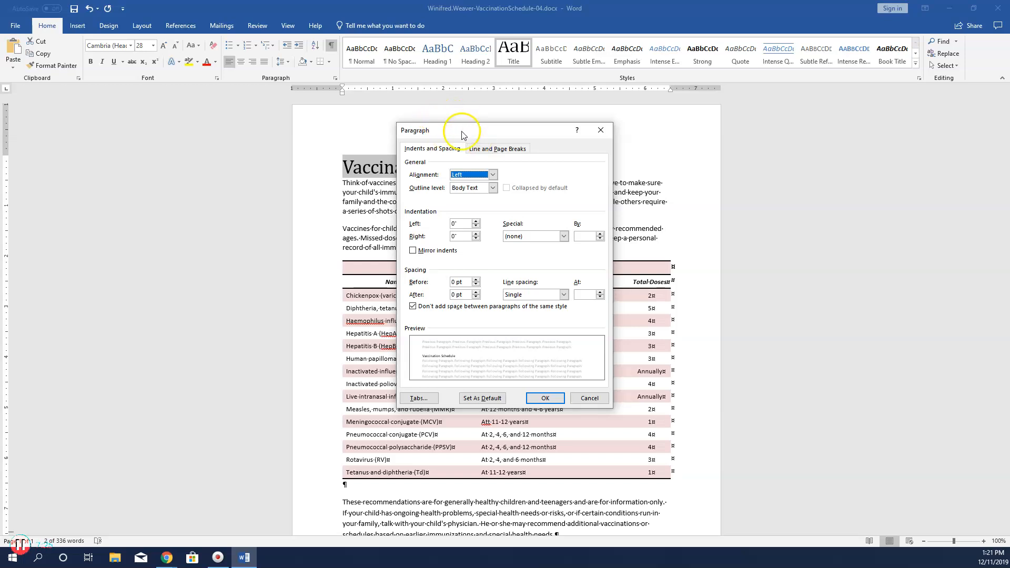
left_click(453, 294)
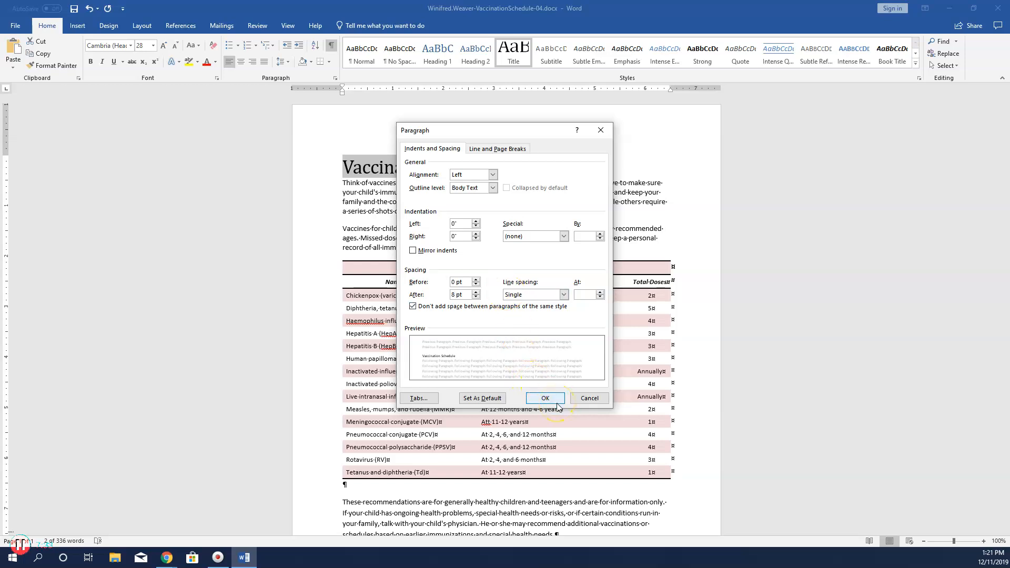
left_click(545, 398)
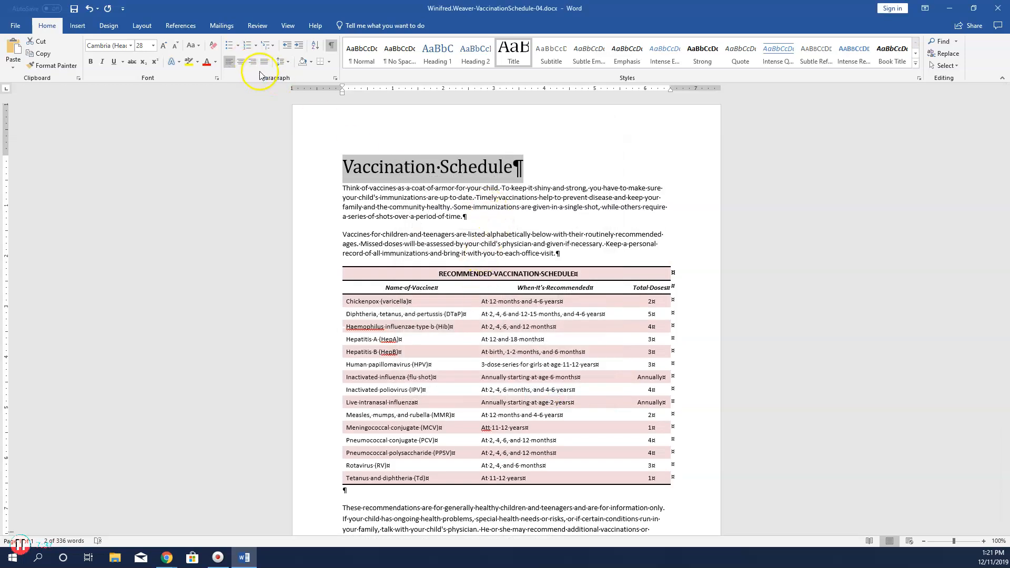
left_click(243, 61)
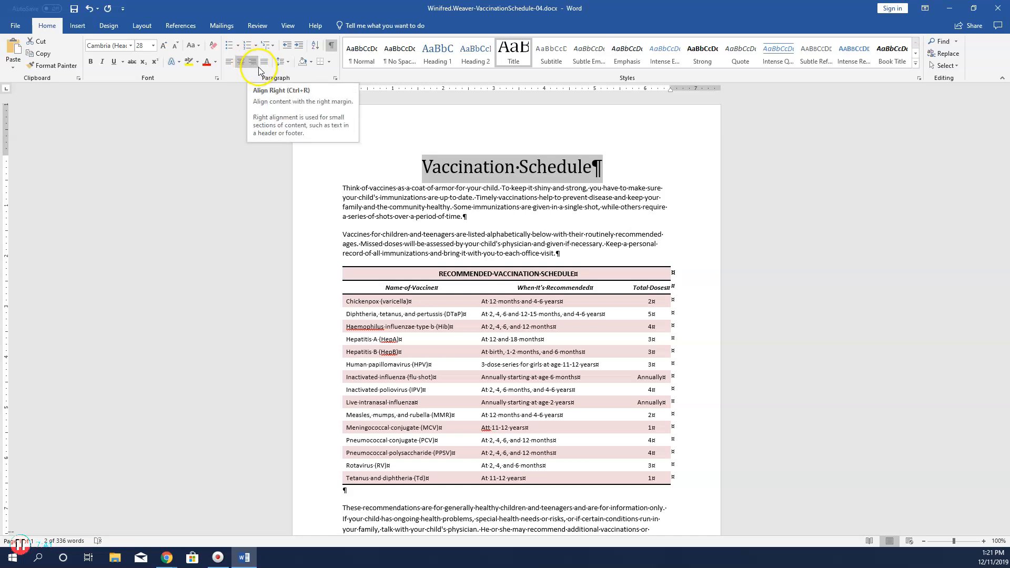
Step: Format the Vaccination Schedule title text in bold with small caps
left_click(216, 78)
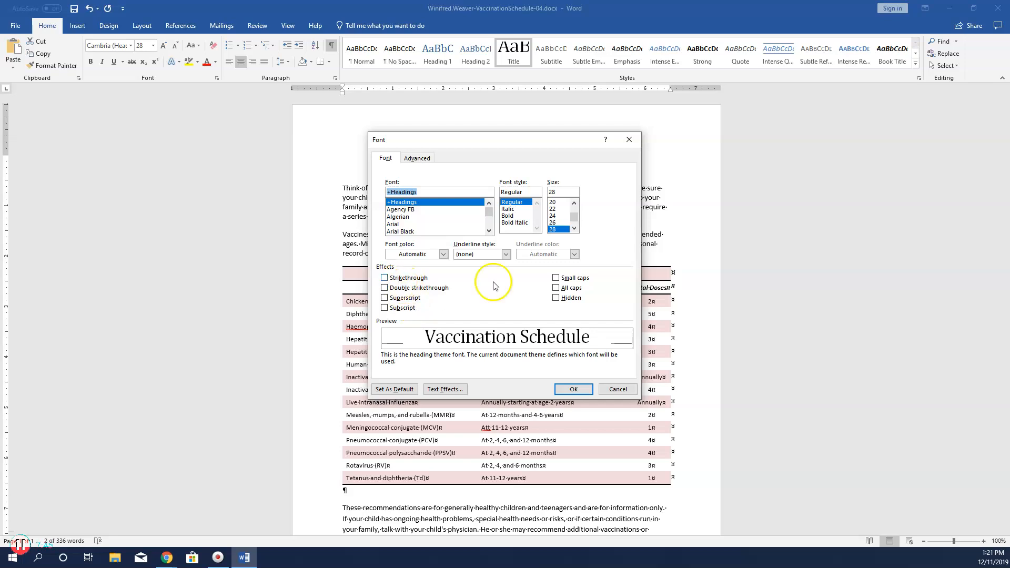
left_click(556, 280)
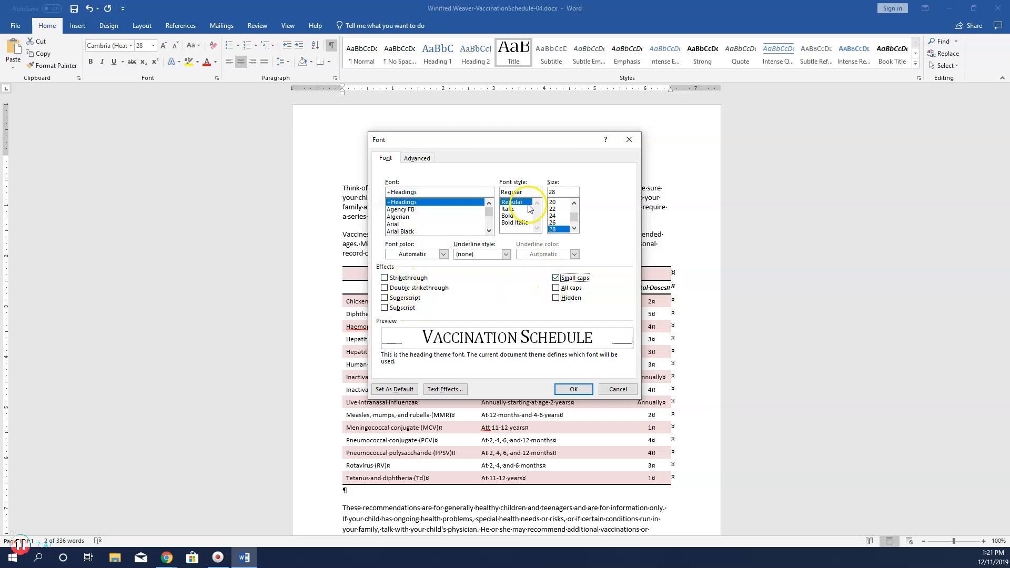
left_click(507, 216)
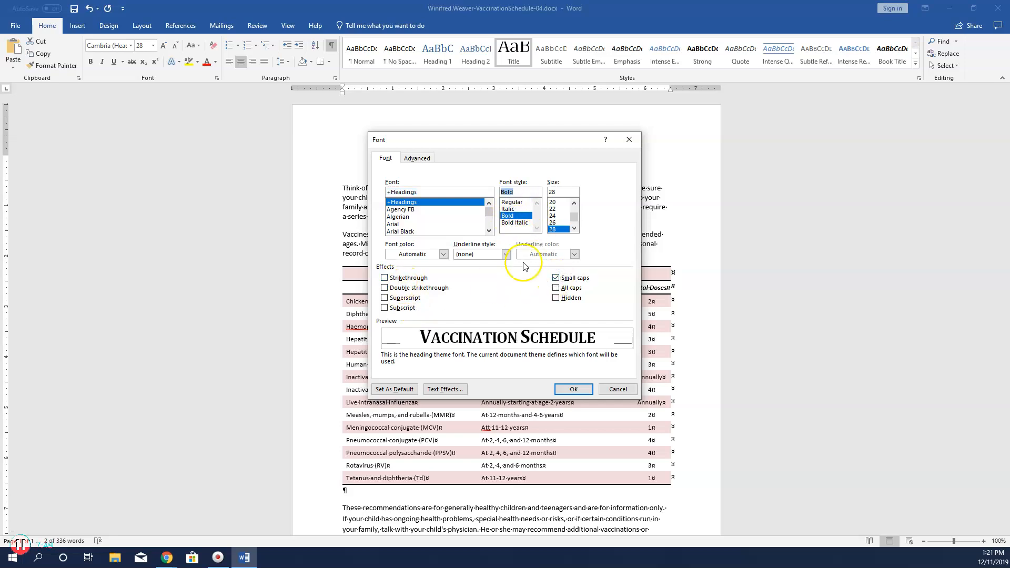
left_click(577, 389)
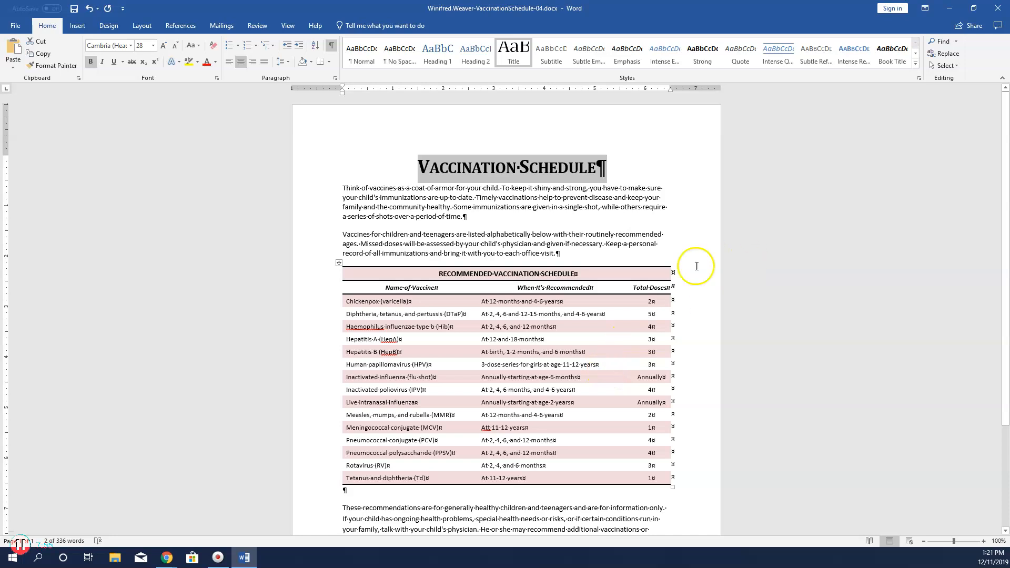
Step: Insert the picture CMPlogo-04.png from the WD2019-IndependentProject-4-4-resources folder in Downloads at the end of the title
left_click(614, 173)
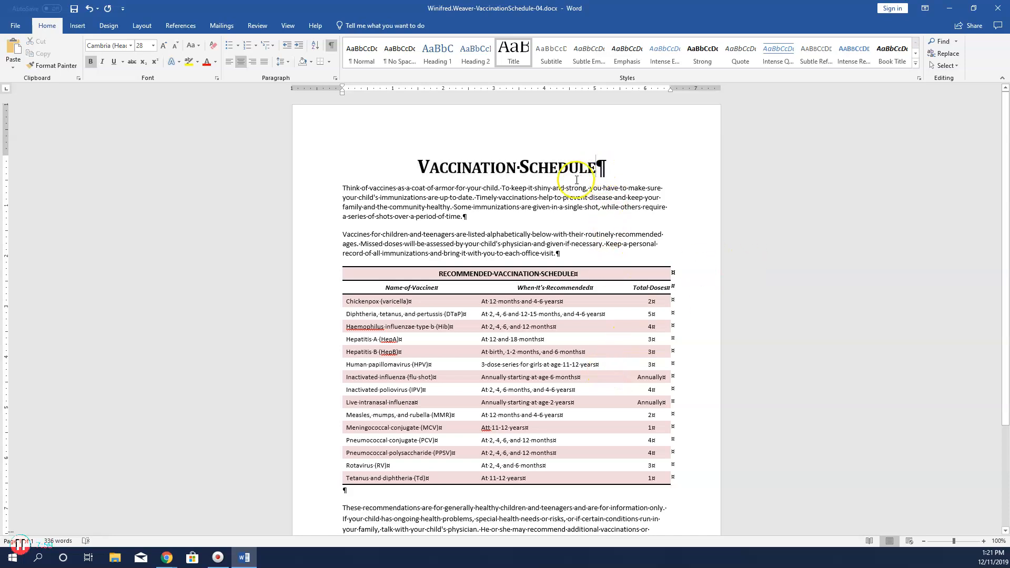
left_click(83, 27)
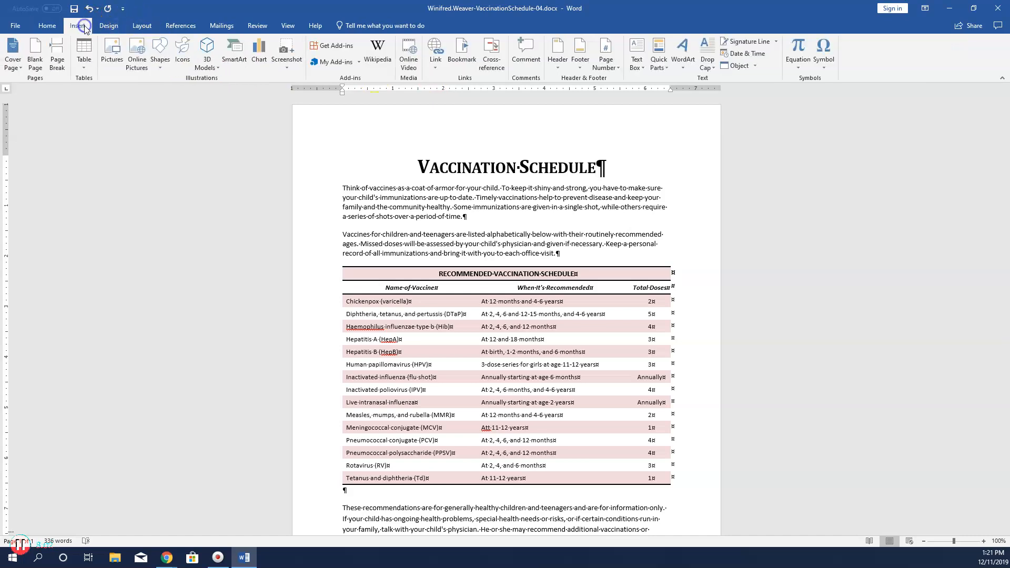
left_click(111, 66)
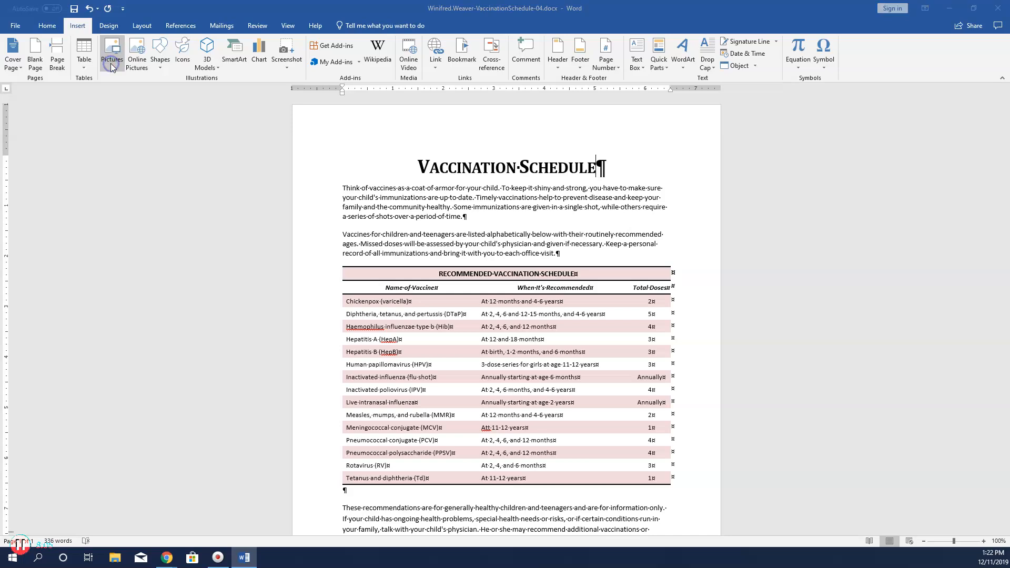
left_click(58, 90)
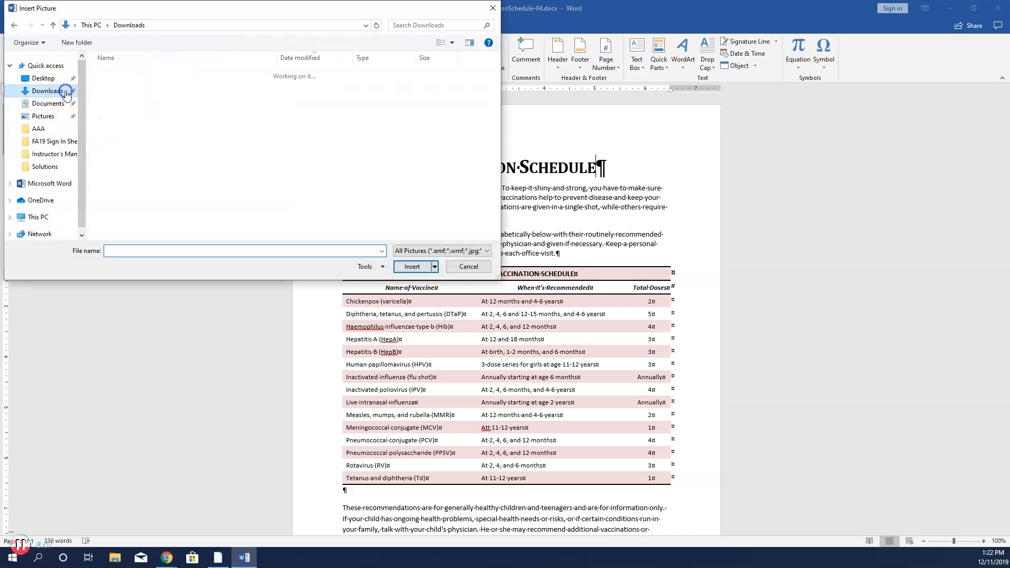
double_click(128, 90)
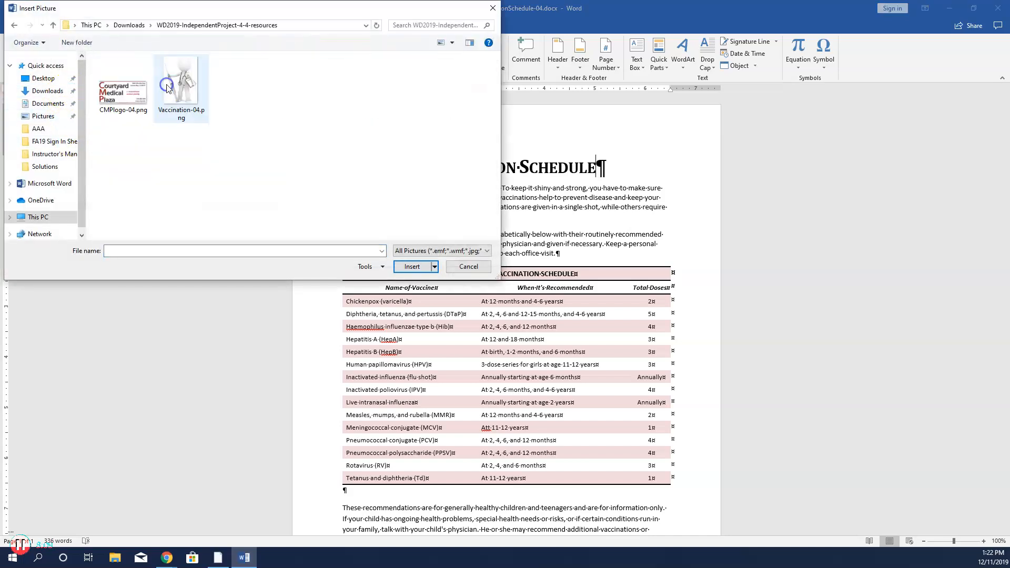
left_click(119, 102)
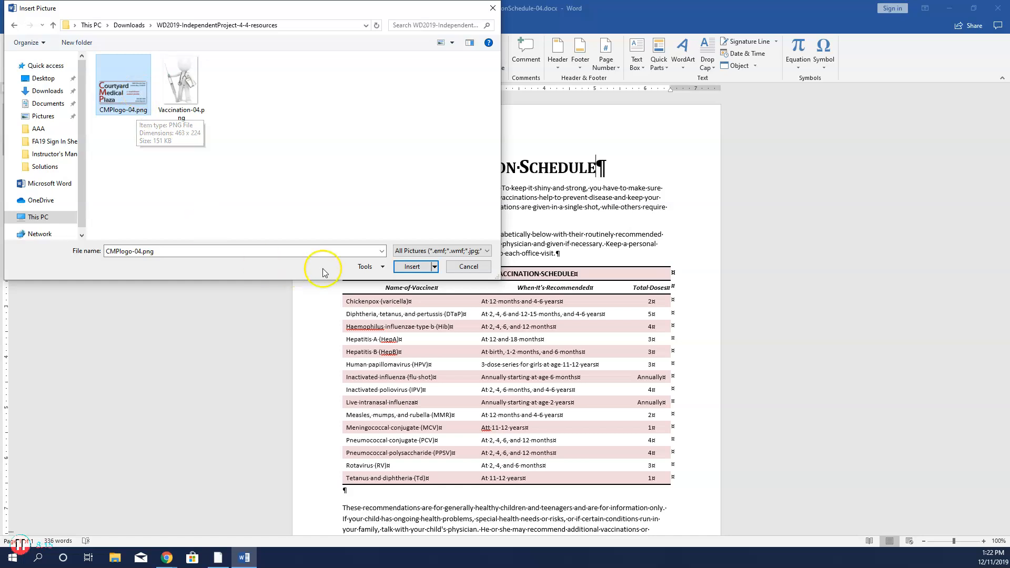
left_click(418, 267)
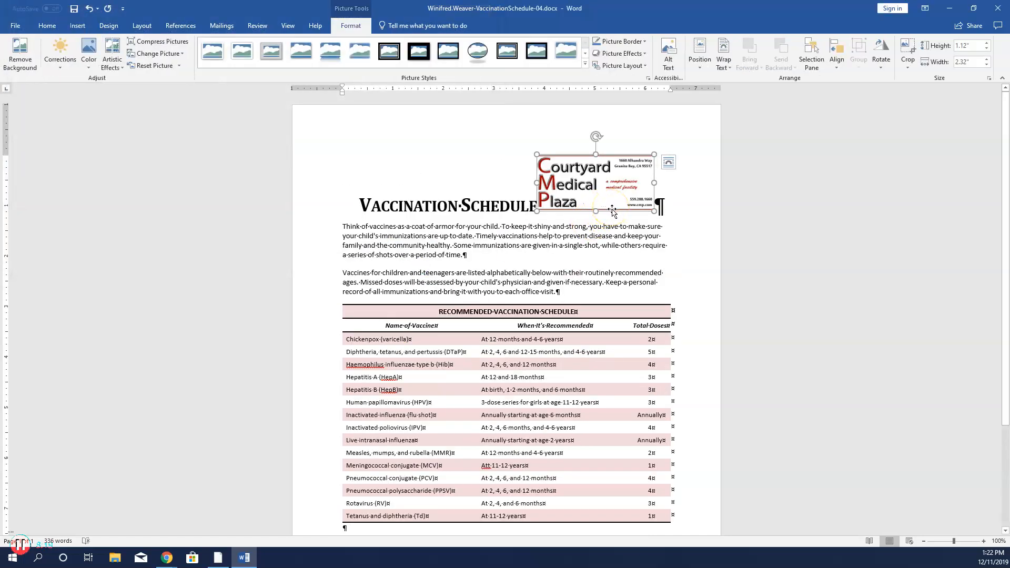
Step: Set the logo's text wrapping to Top and Bottom and its height to 1"
left_click(669, 163)
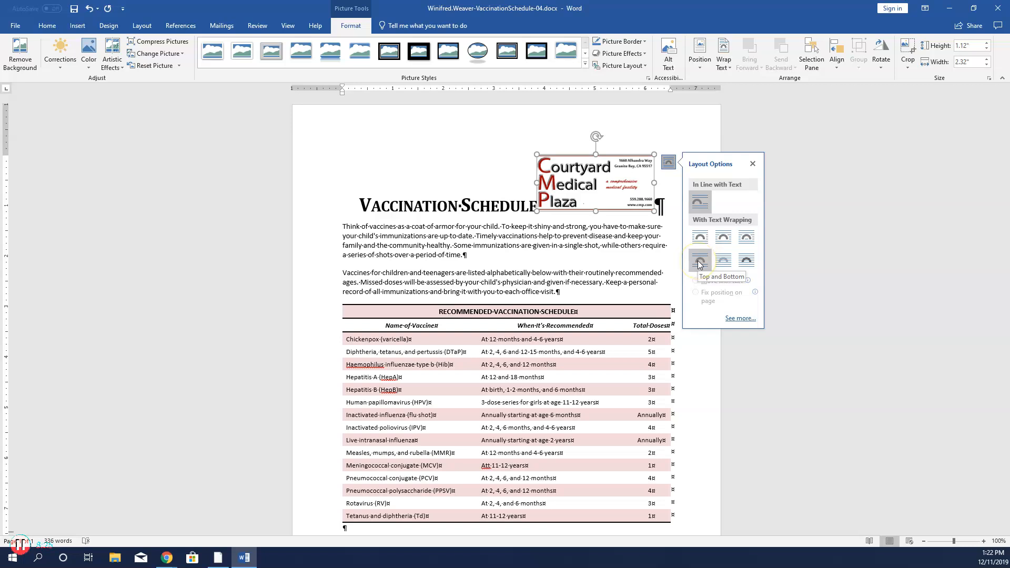
left_click(699, 261)
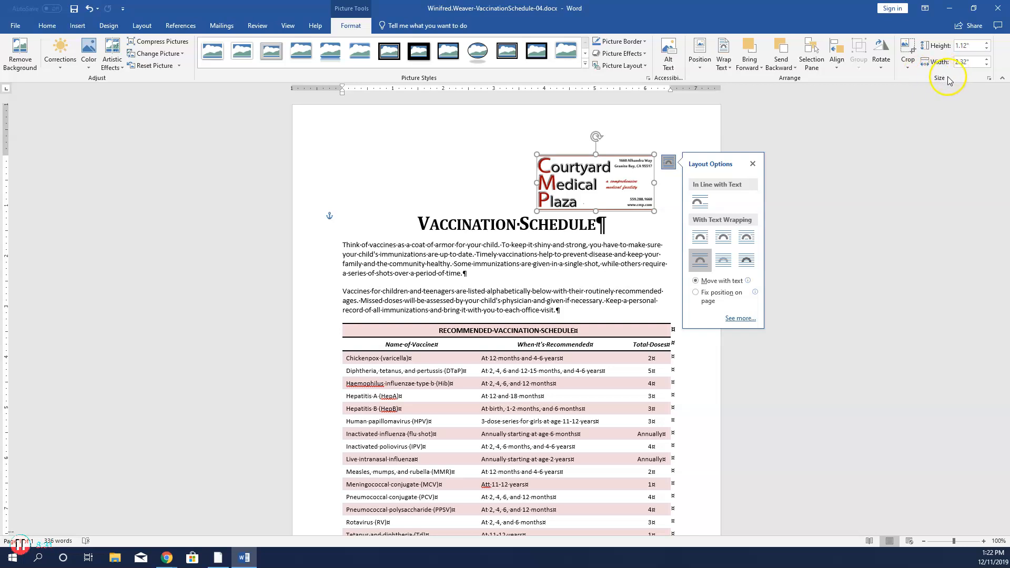
left_click(987, 48)
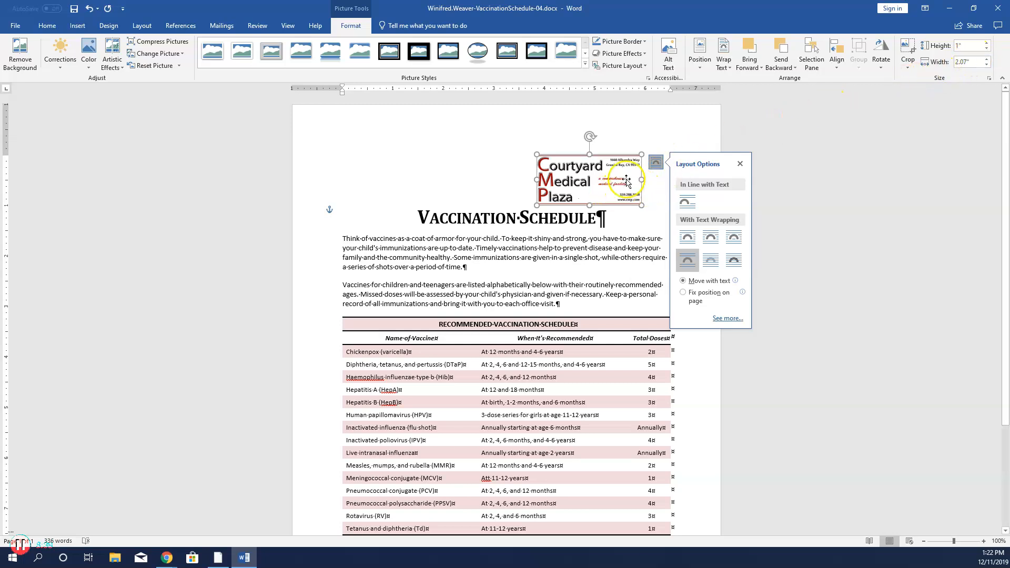
Step: Apply the outer shadow effect Offset: Bottom Right to the logo
left_click(646, 54)
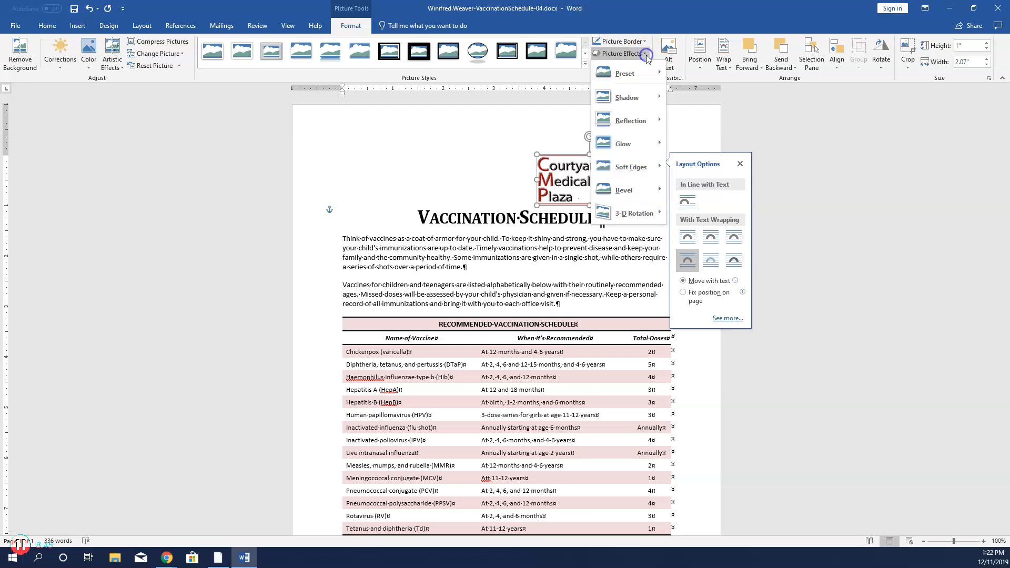
mouse_move(642, 98)
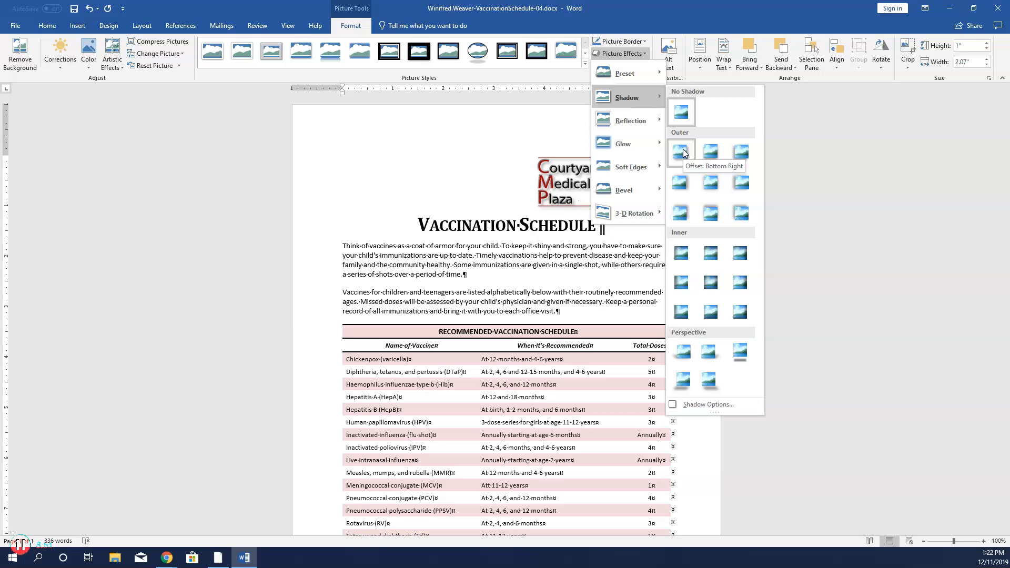
left_click(681, 152)
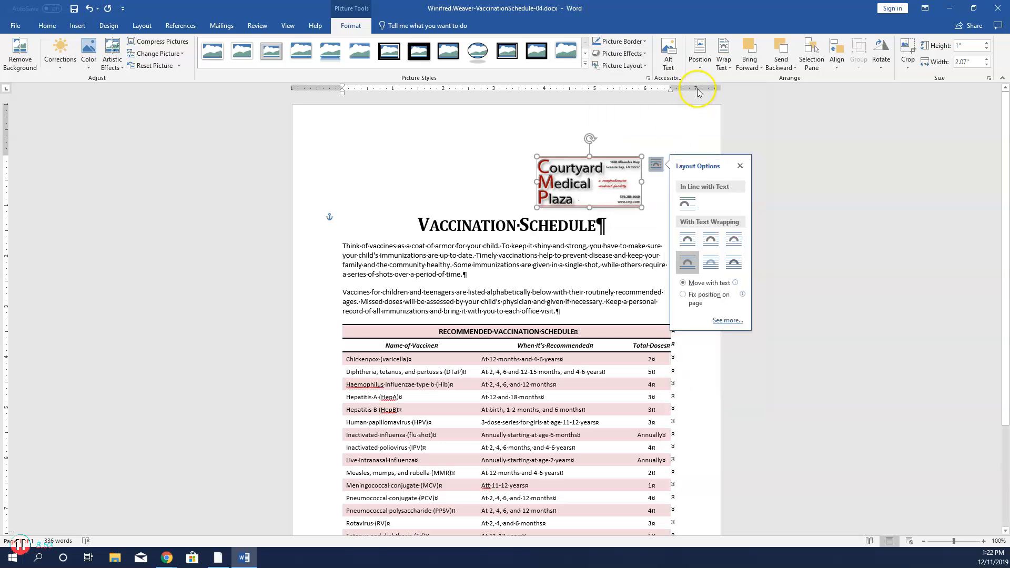
Step: Set the logo's absolute position to 0.2" to the right of the page and 0.2" below the page
left_click(700, 65)
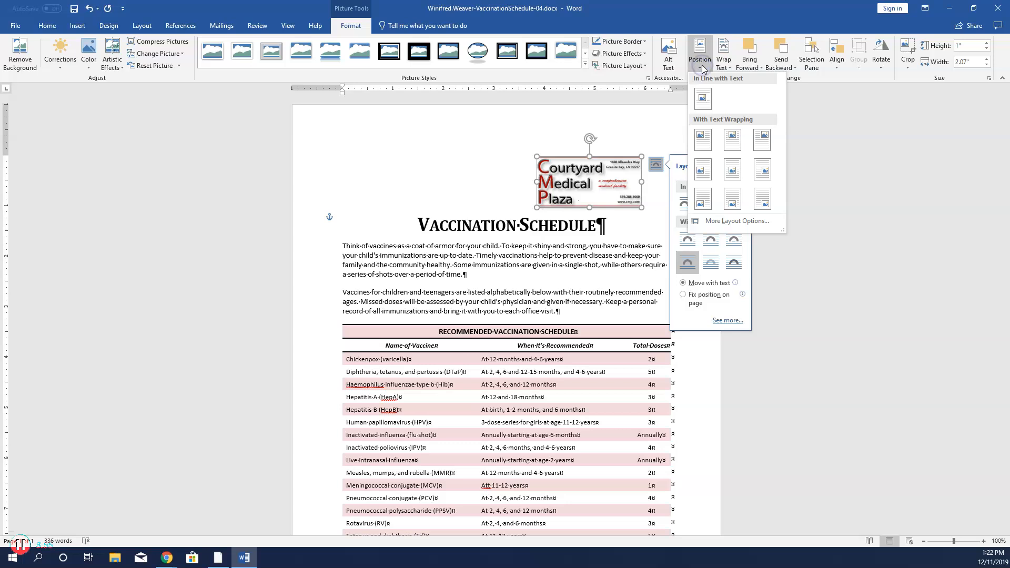
left_click(729, 223)
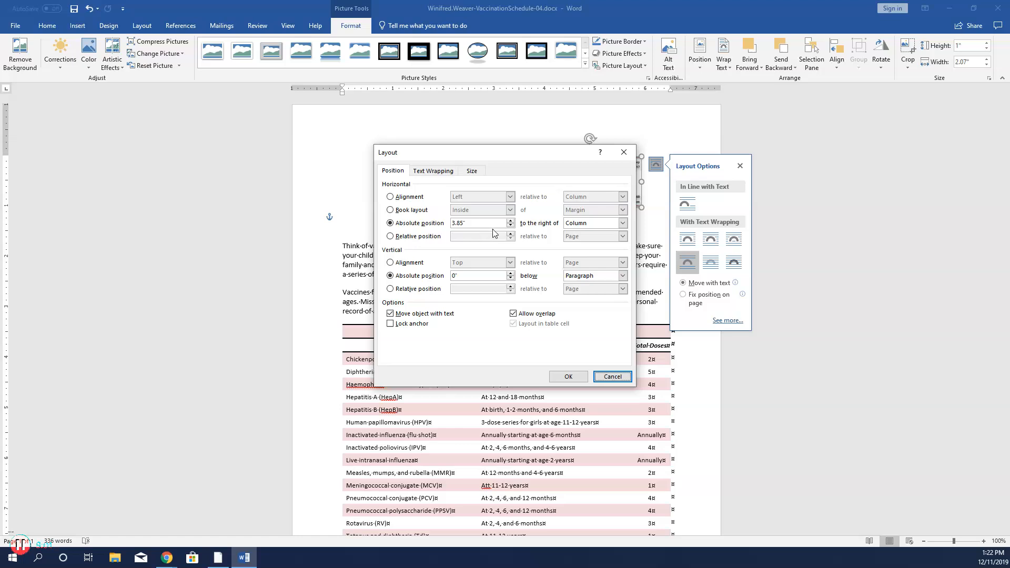
left_click(395, 222)
type("0.2")
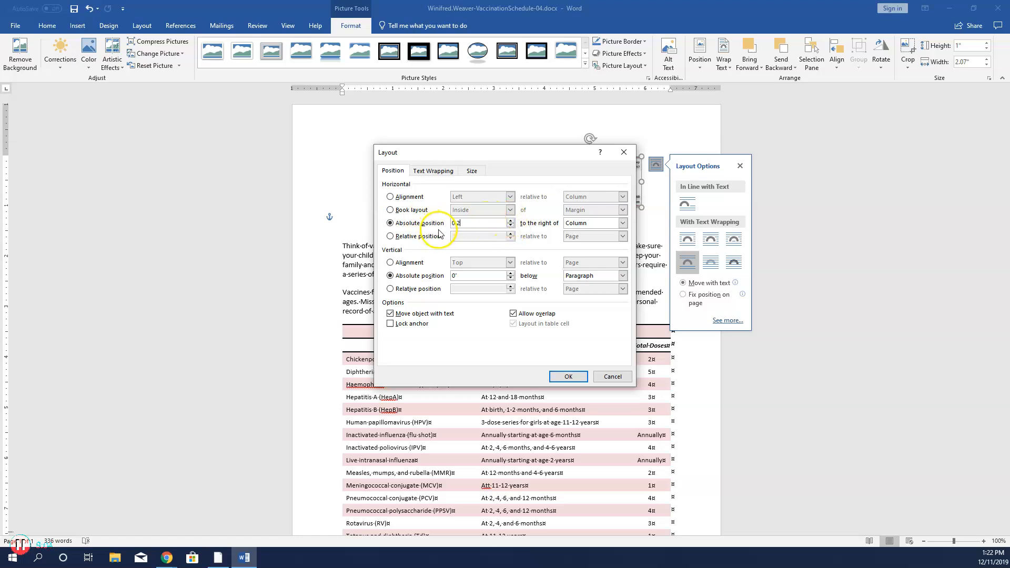
left_click(622, 223)
left_click(609, 239)
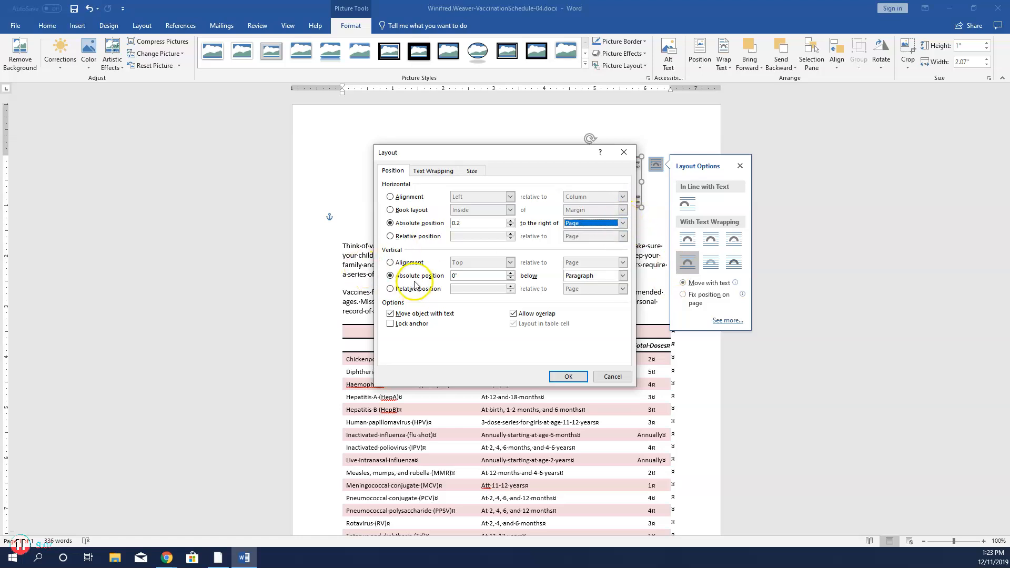
left_click(476, 276)
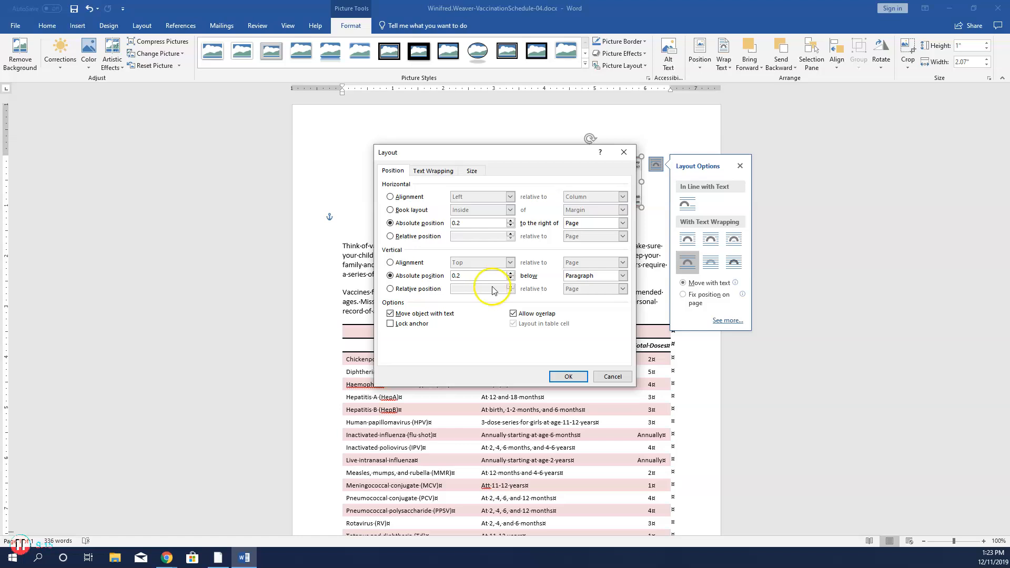
left_click(622, 275)
left_click(615, 292)
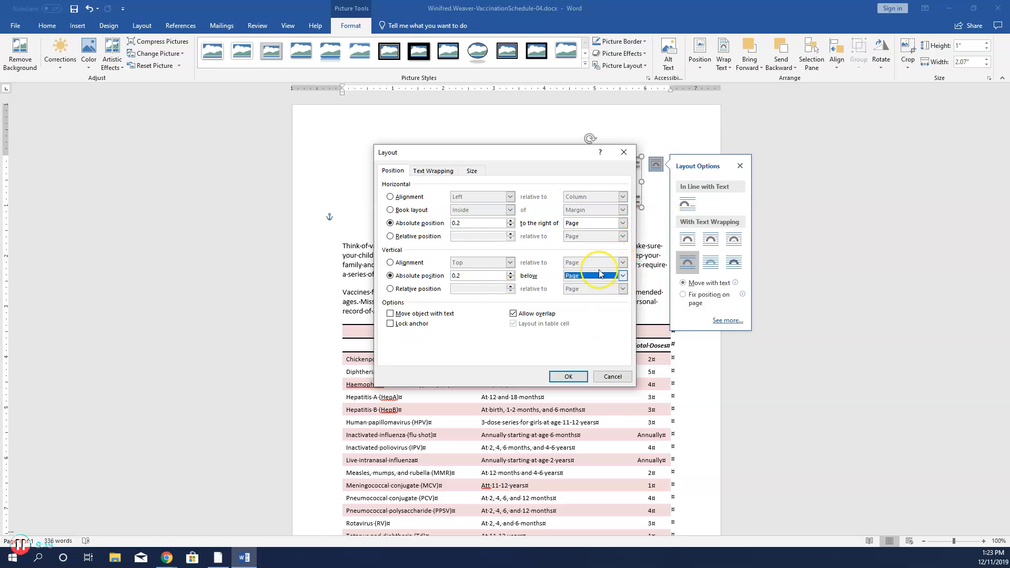
left_click(568, 375)
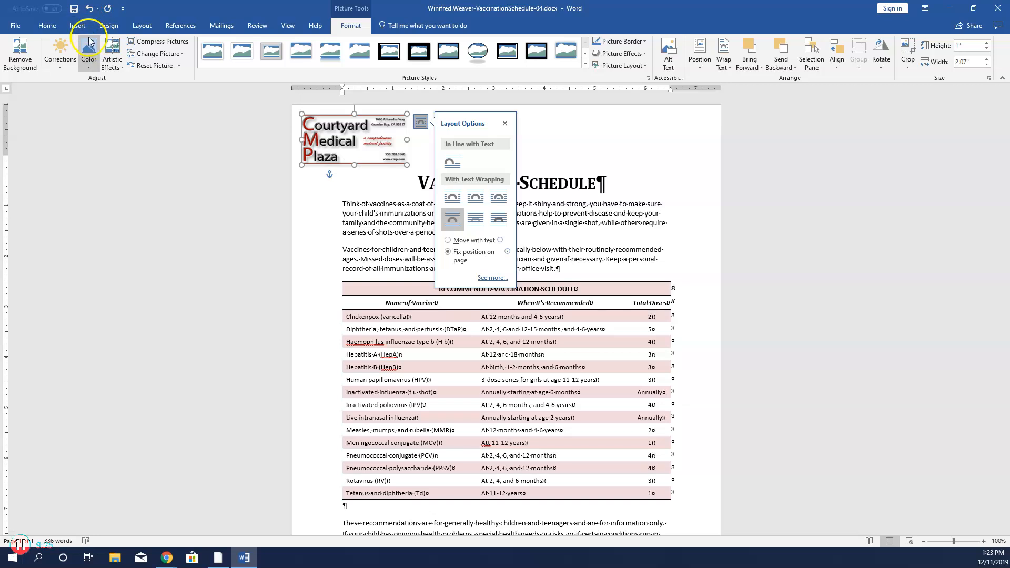
Step: Insert the picture Vaccination-04.png at the end of the first body paragraph
left_click(588, 243)
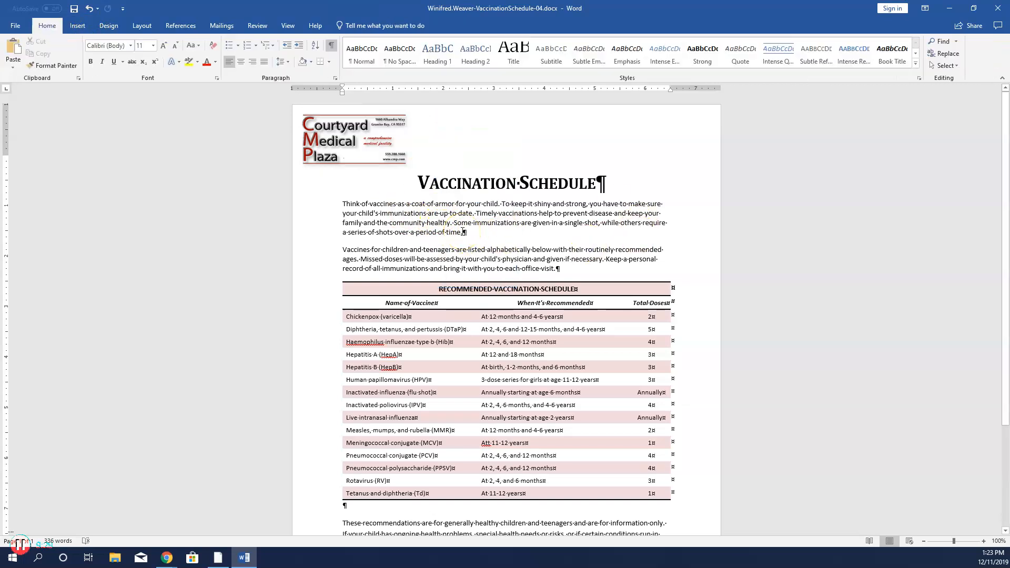
left_click(76, 26)
left_click(119, 58)
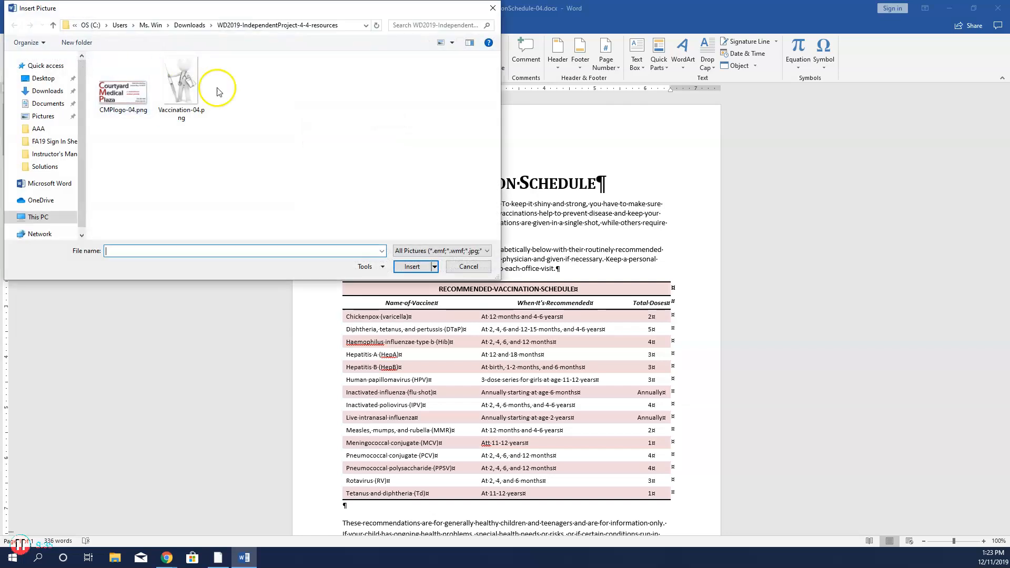
left_click(180, 84)
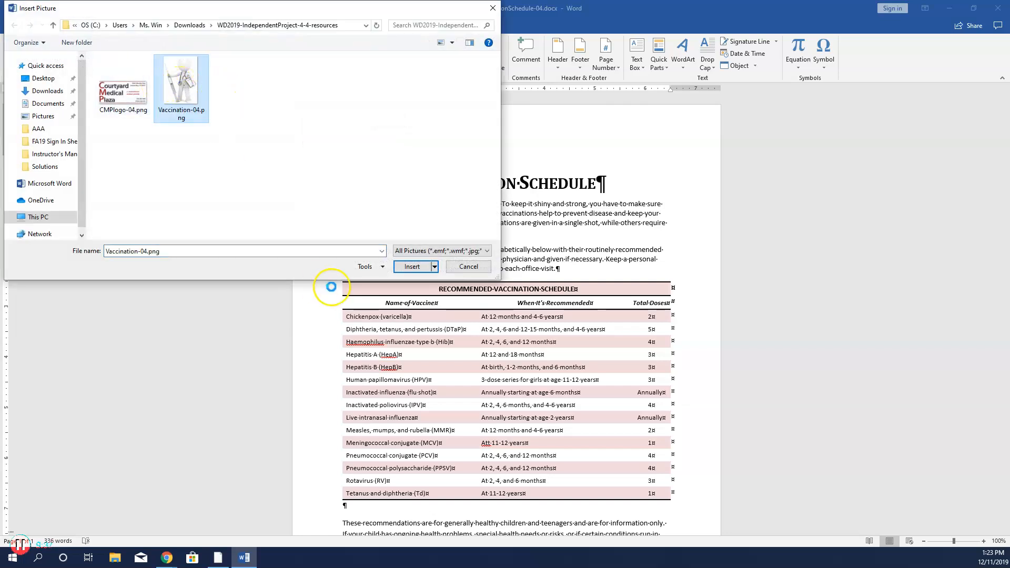
left_click(412, 266)
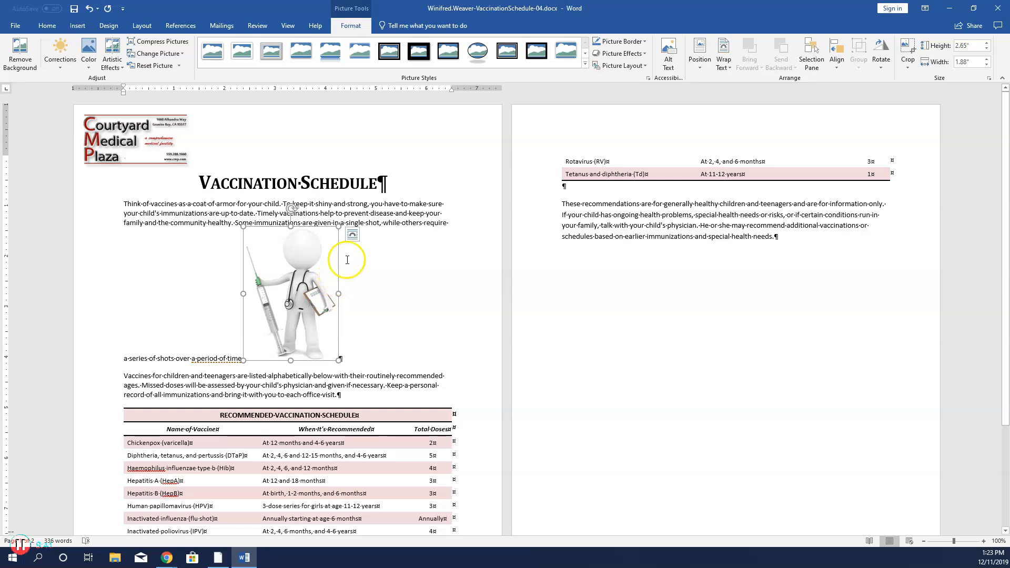
Step: Set the vaccination picture's text wrapping to Square and its height to 1.3"
left_click(351, 234)
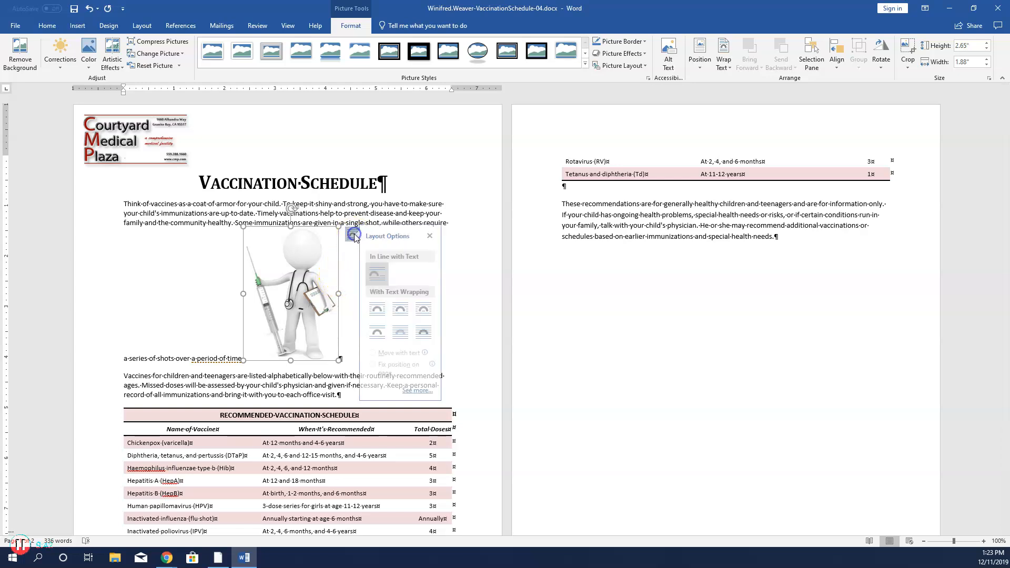
left_click(383, 309)
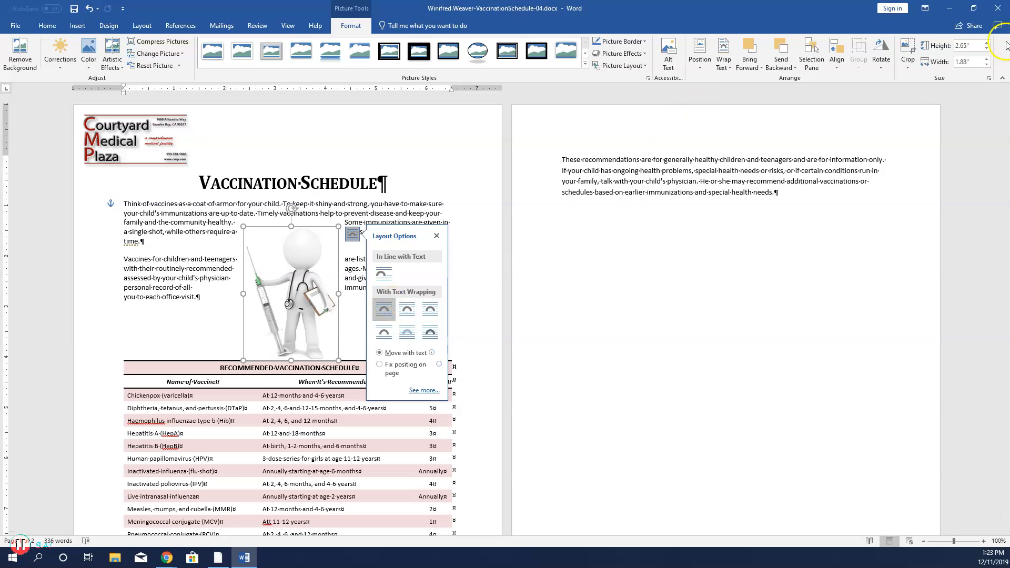
left_click(986, 49)
left_click(986, 49)
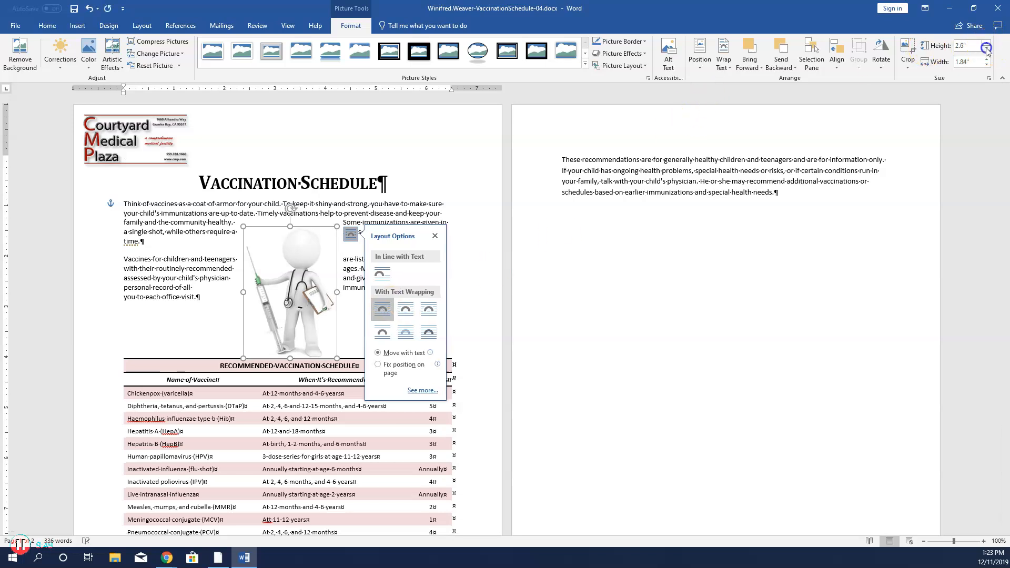
left_click(986, 50)
left_click(986, 50)
left_click(986, 49)
left_click(986, 49)
left_click(986, 49)
left_click(986, 49)
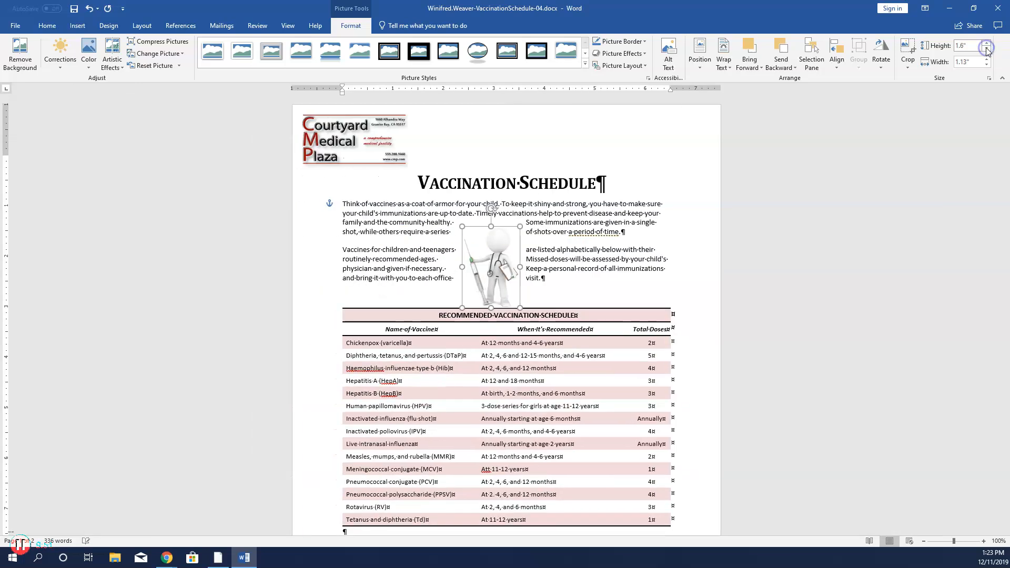
left_click(986, 49)
left_click(986, 49)
left_click(985, 49)
left_click(986, 50)
left_click(958, 62)
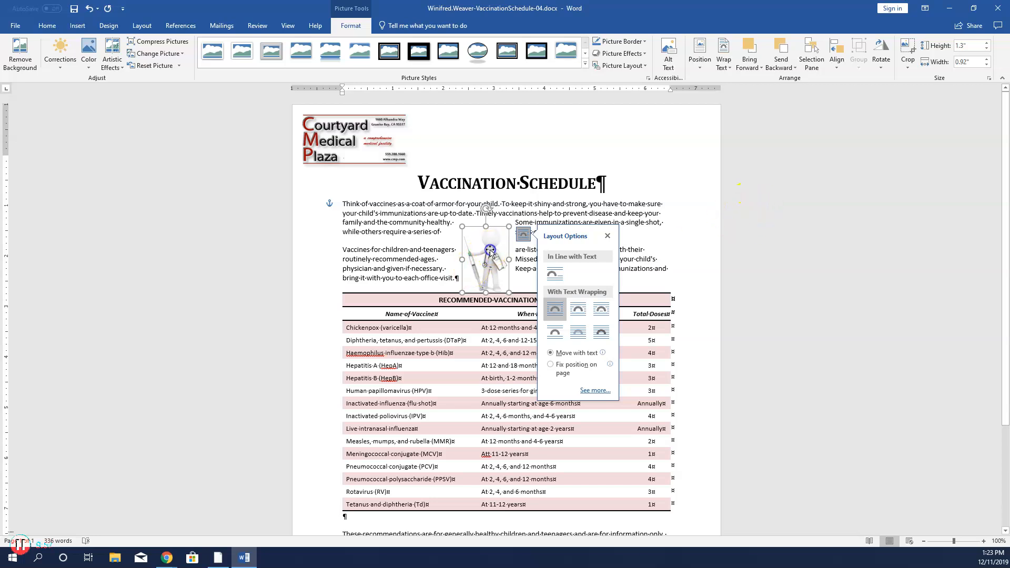
Step: Move the vaccination picture to the right of the first body paragraph and insert a Figure caption below it
left_click_drag(489, 251, 657, 225)
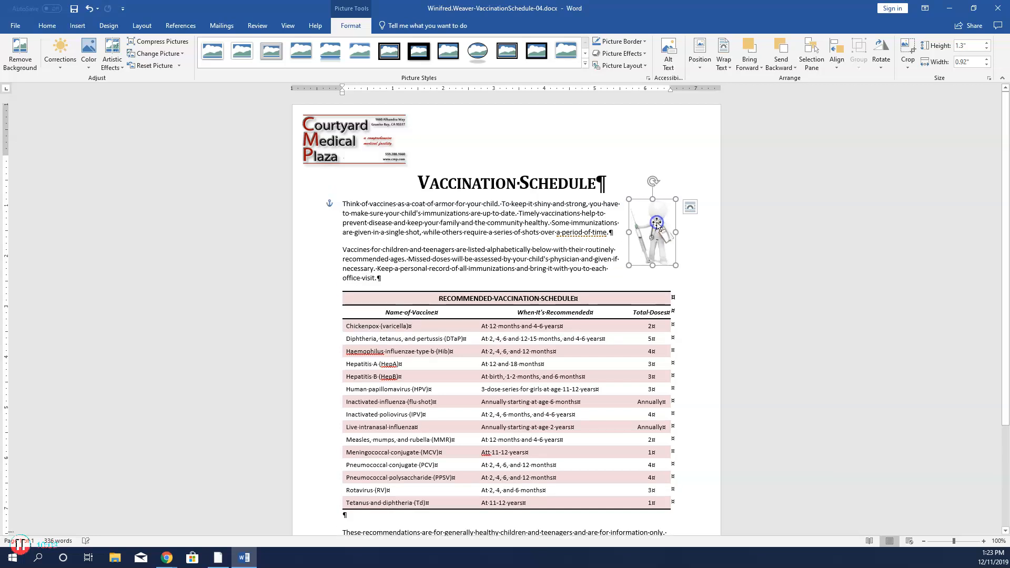
right_click(654, 254)
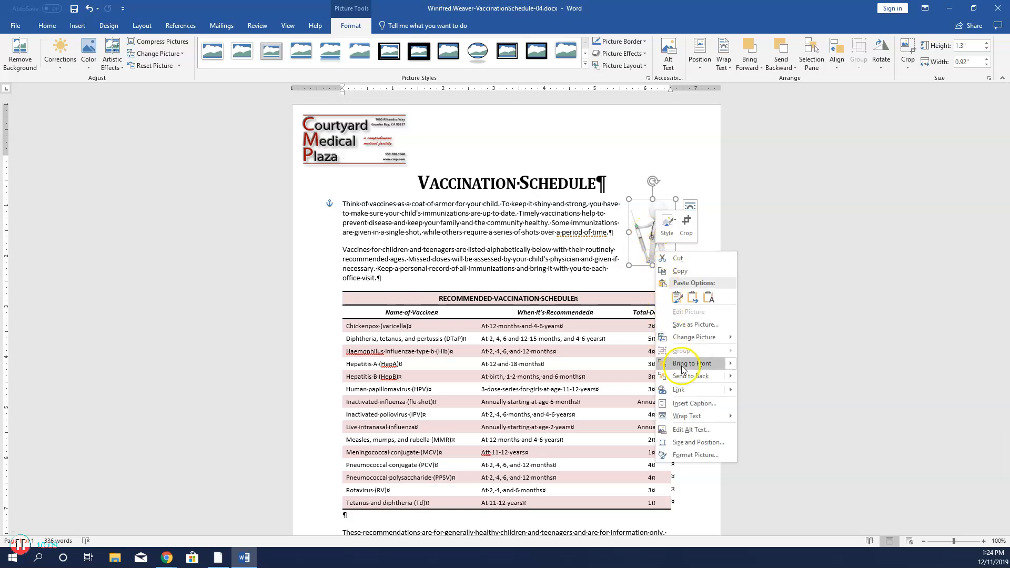
left_click(691, 404)
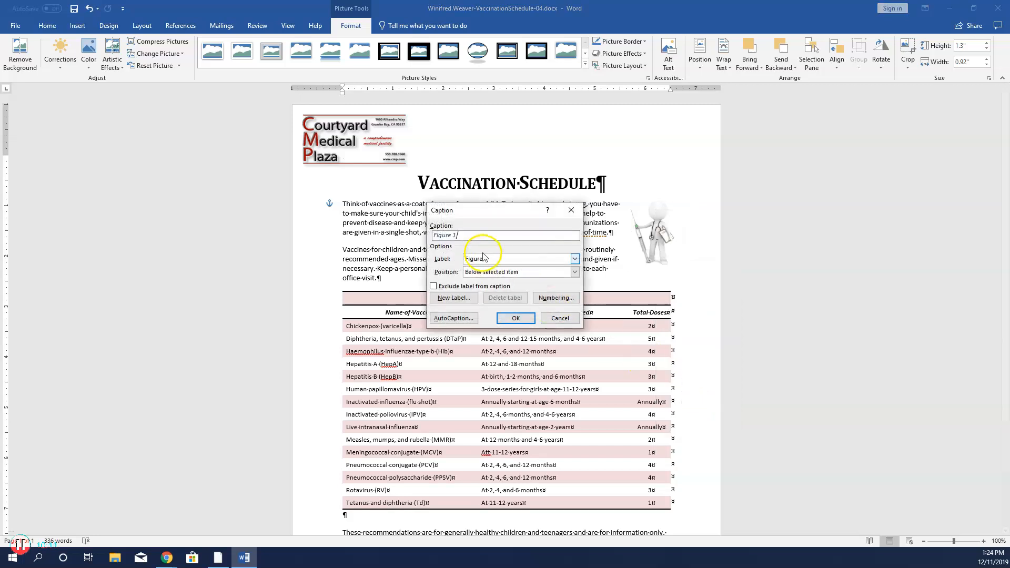
left_click(515, 319)
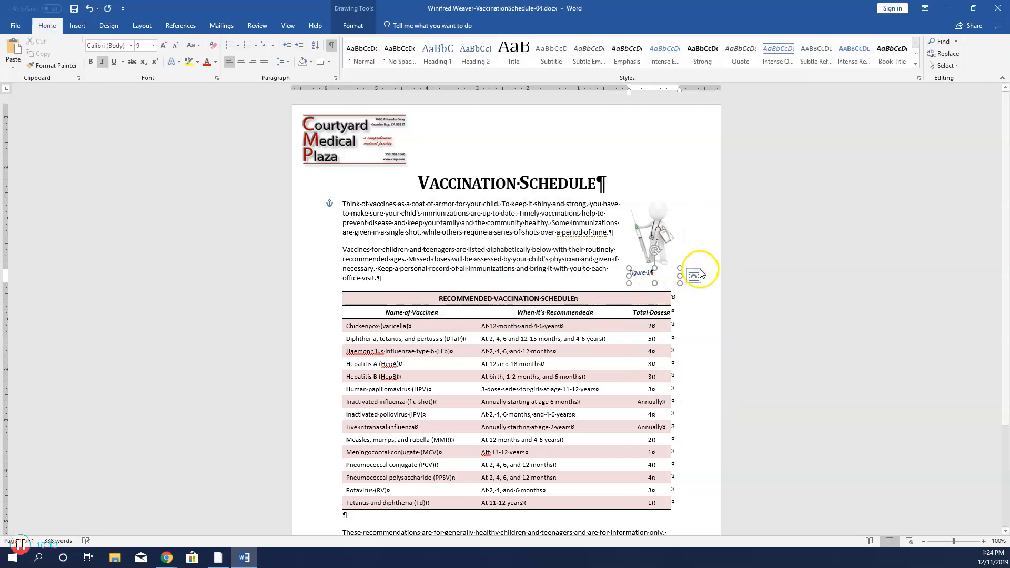
Step: Replace the picture's caption text with "Don't neglect your vaccinations!"
left_click(663, 272)
left_click(624, 271)
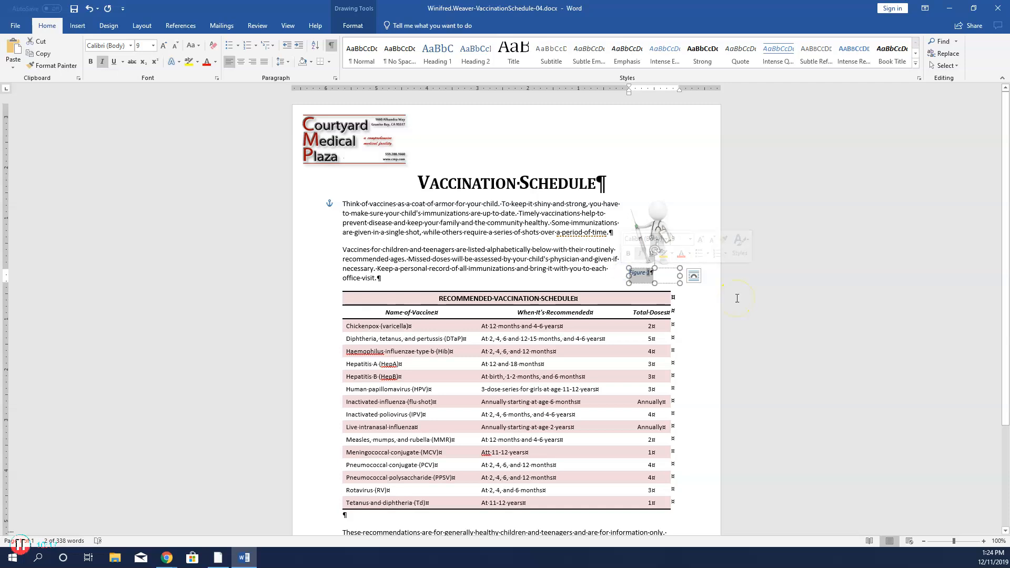
type("Dont")
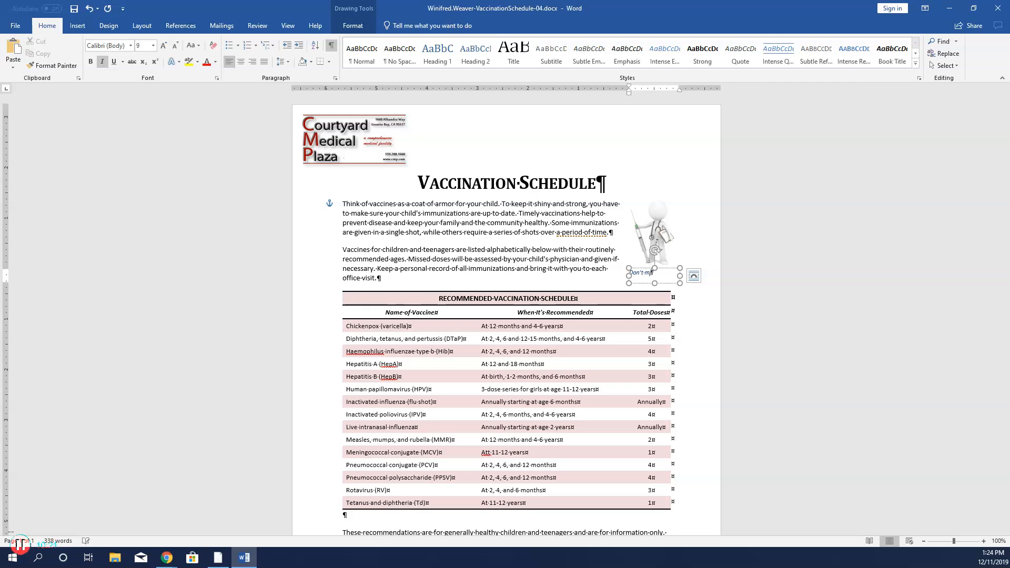
type("r vaccinations!")
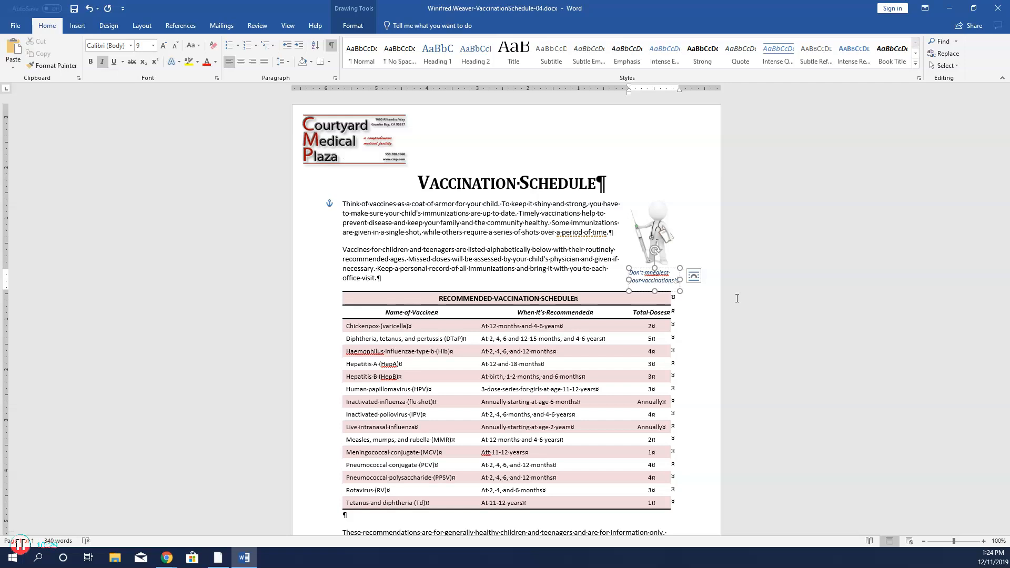
left_click(646, 273)
key("BackSpace")
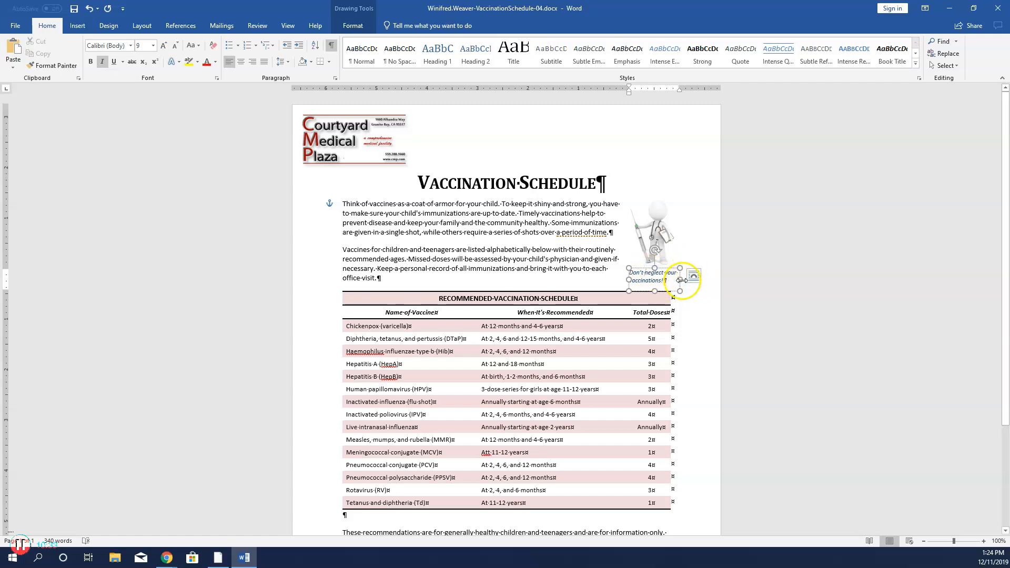
Step: Center the caption text and change its font color to the red theme color in the top row
left_click_drag(667, 281, 632, 270)
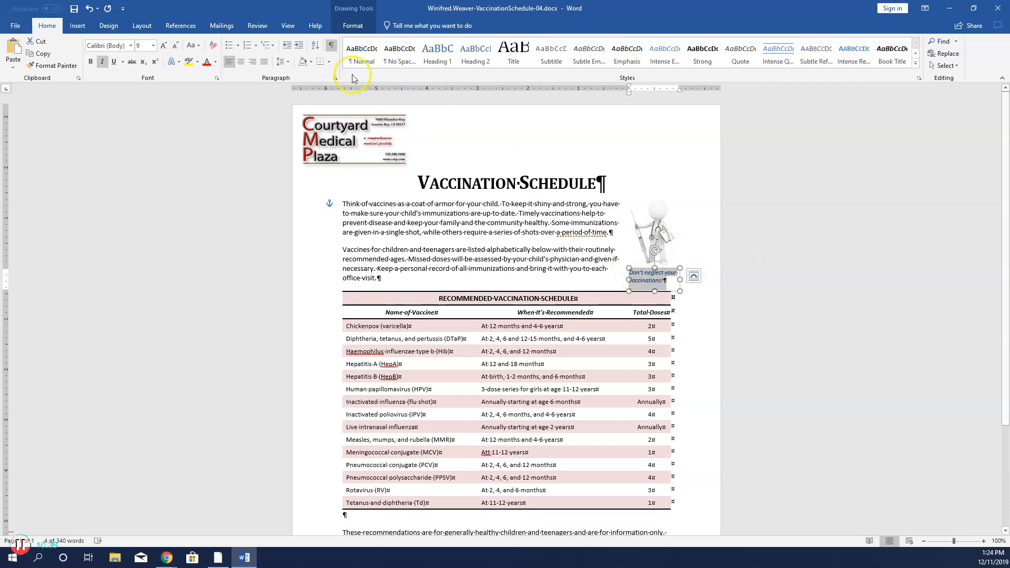
left_click(241, 63)
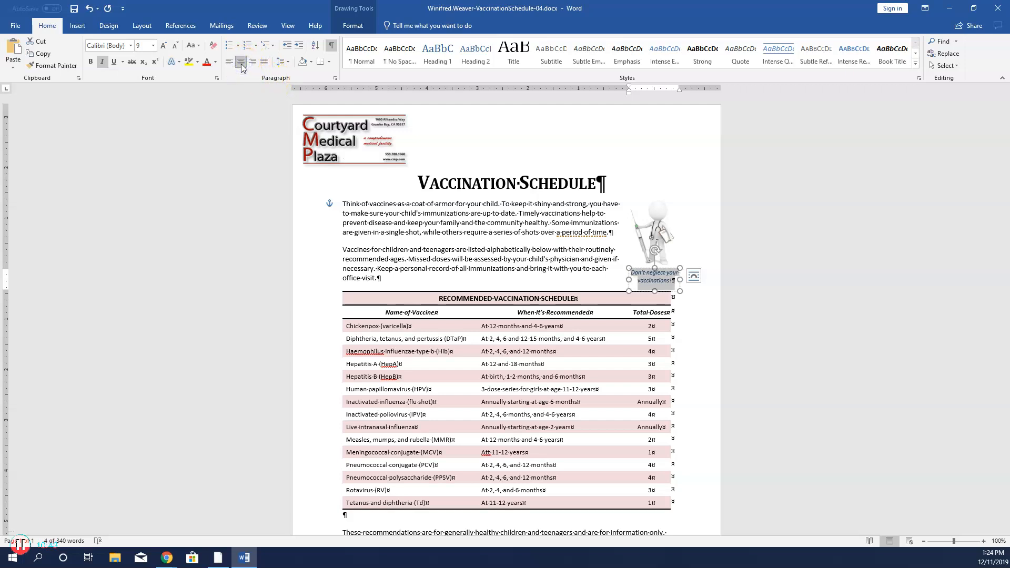
left_click(215, 62)
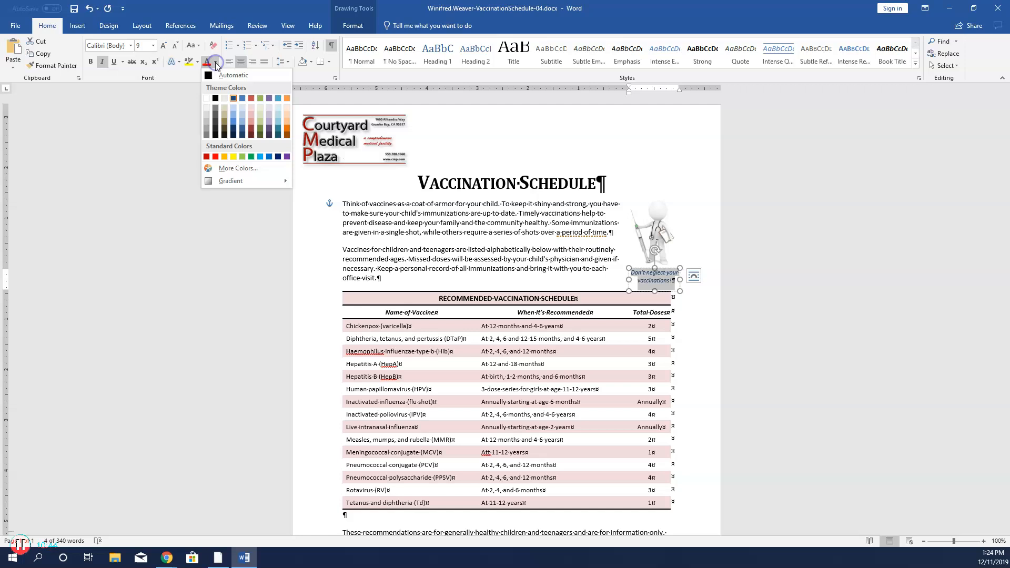
left_click(251, 99)
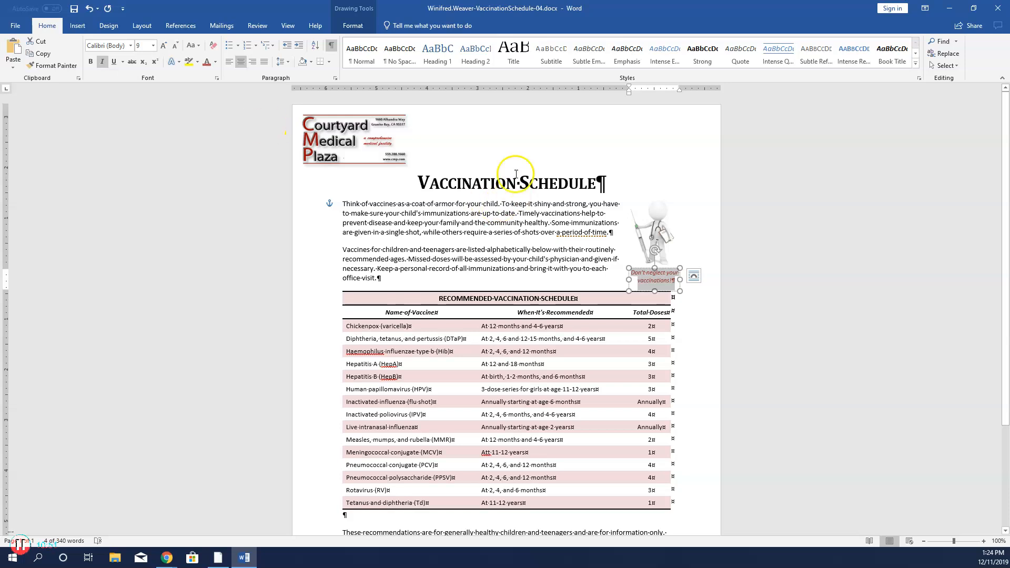
Step: Align the vaccination picture and its caption box with Align Center and group them
left_click(653, 225, "shift")
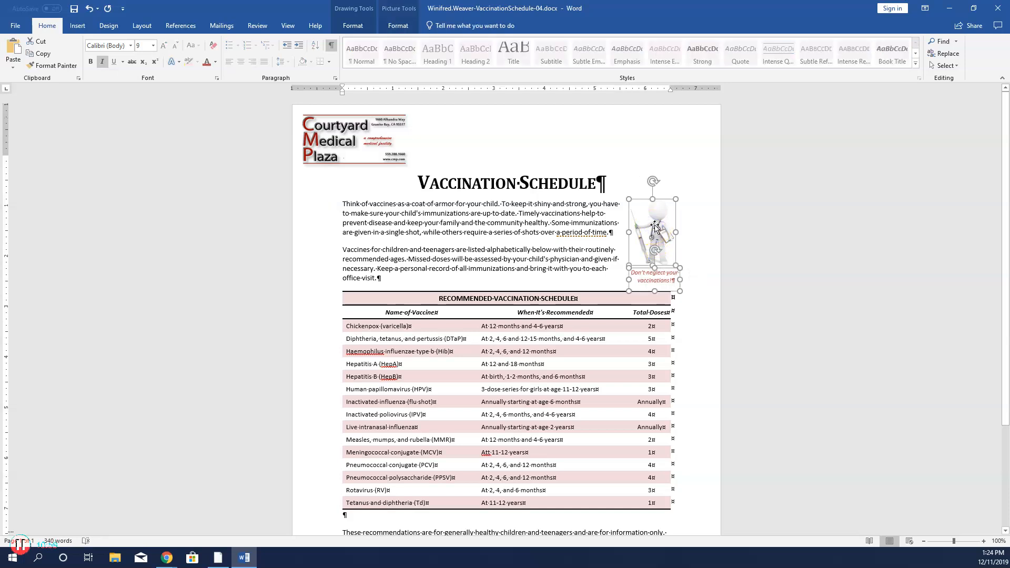
left_click(408, 29)
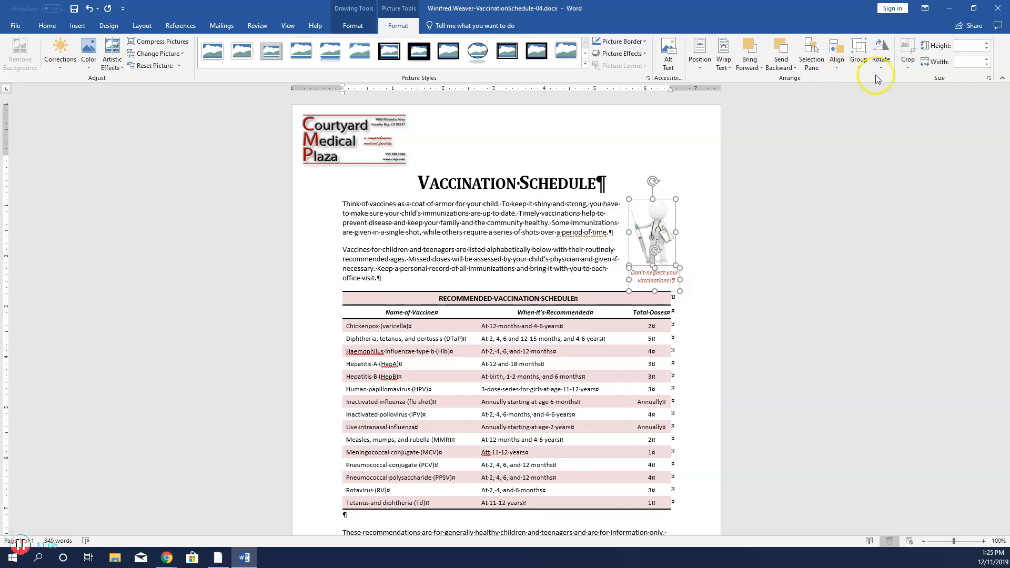
left_click(837, 67)
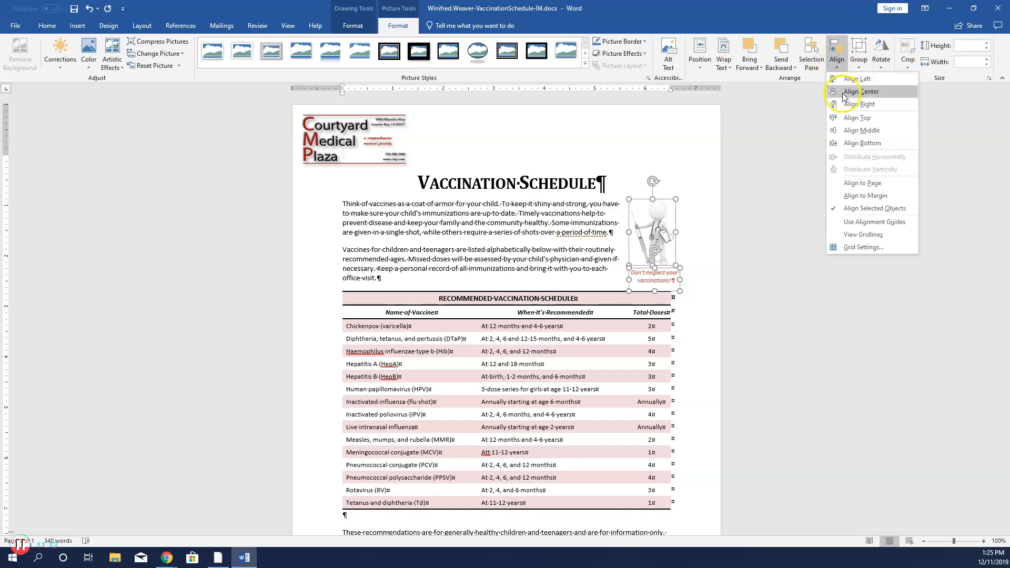
left_click(843, 92)
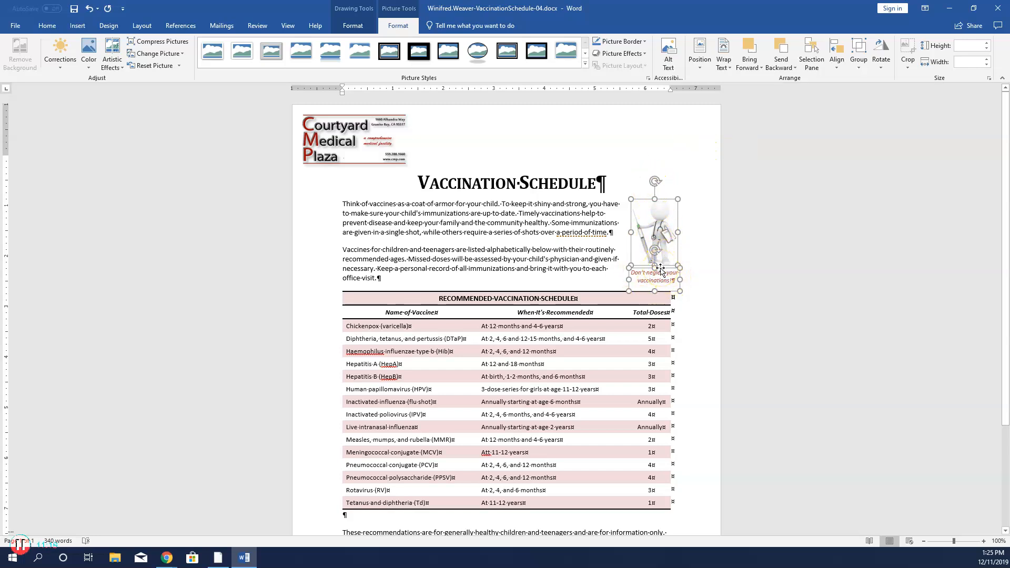
left_click(860, 67)
left_click(869, 79)
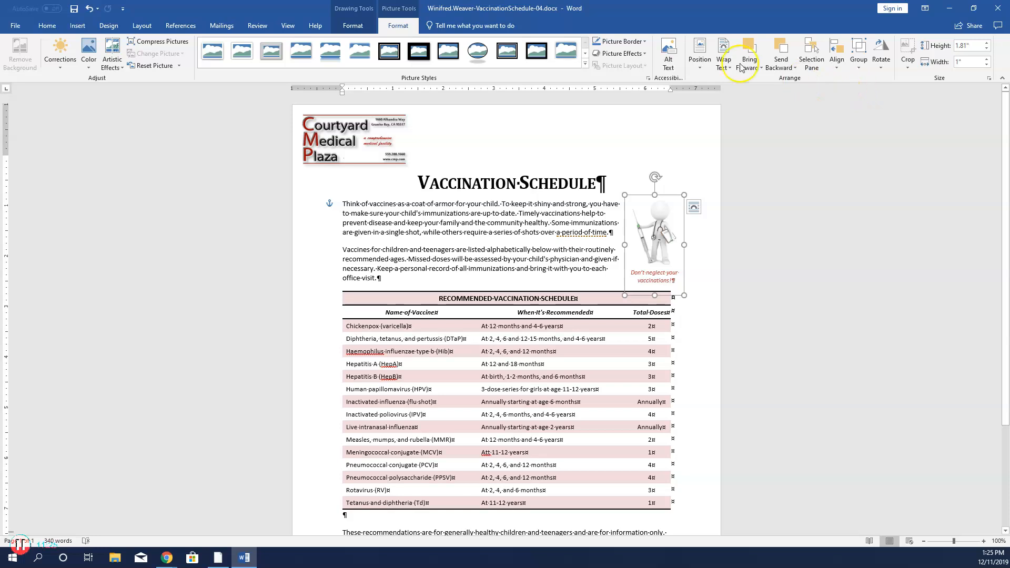
Step: Set the grouped picture and caption's absolute position to 6" to the right of the margin and 0.8" below the margin
left_click(701, 66)
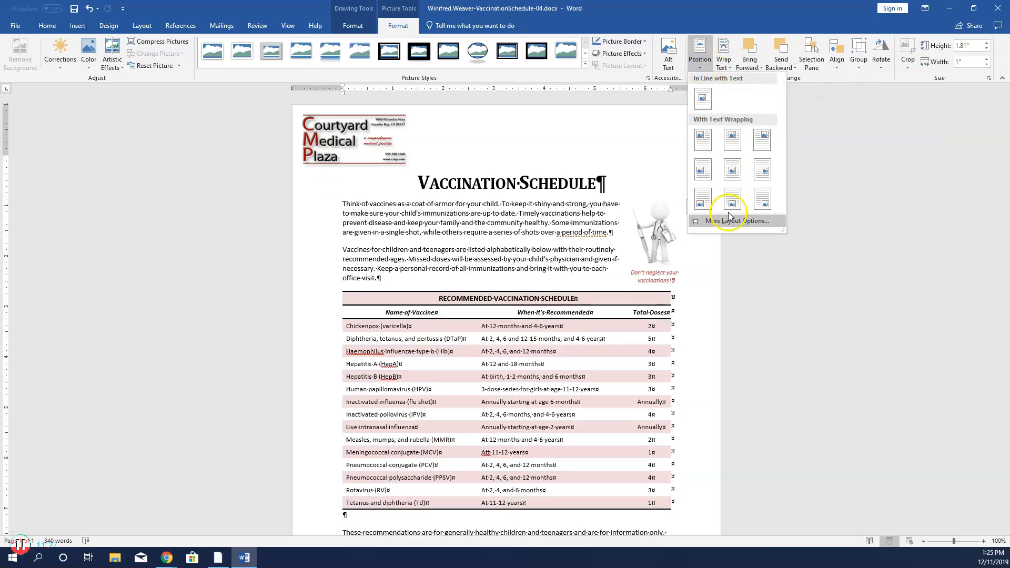
left_click(730, 220)
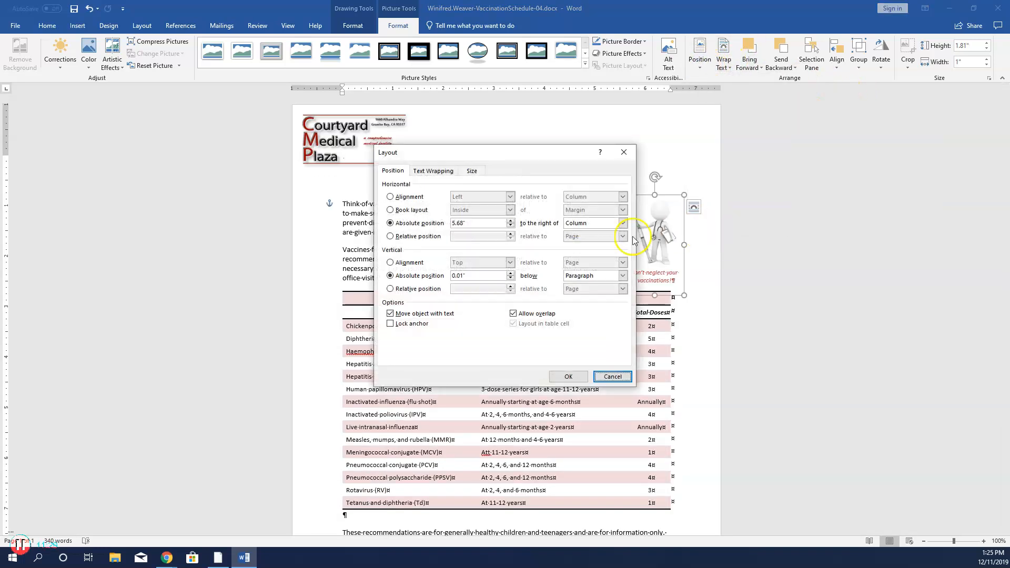
left_click(509, 220)
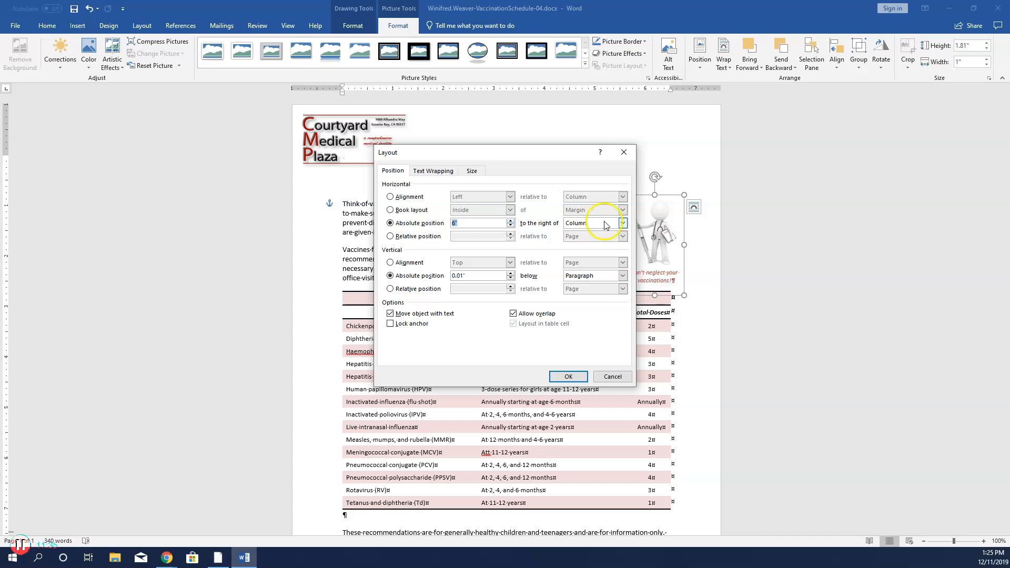
left_click(621, 223)
left_click(613, 232)
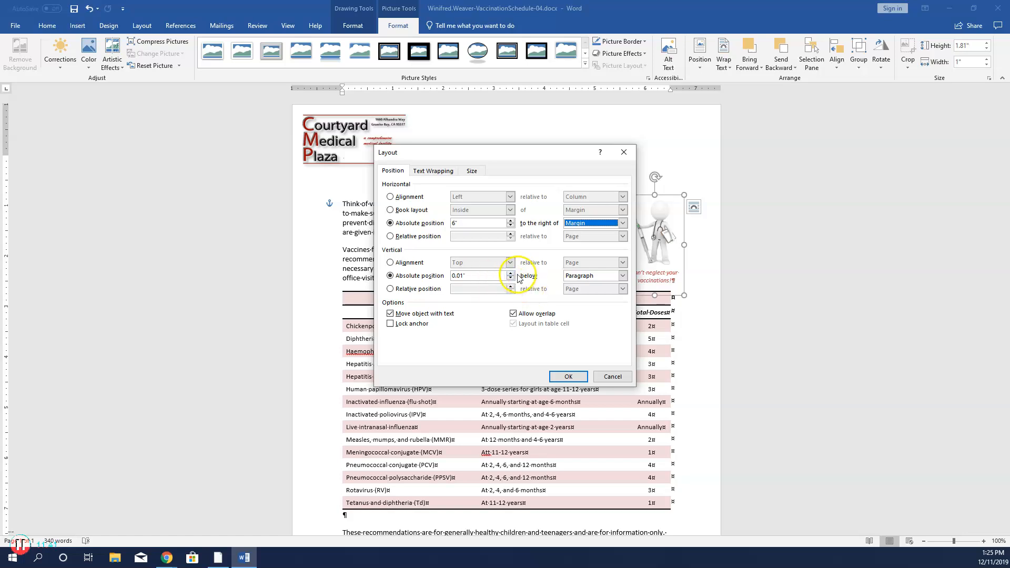
left_click(510, 274)
left_click(510, 273)
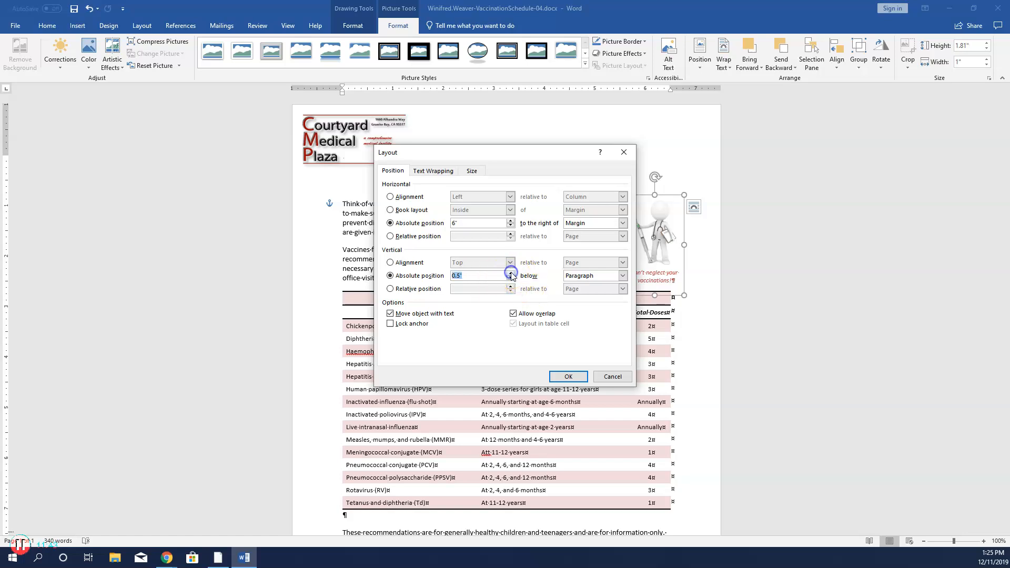
left_click(510, 273)
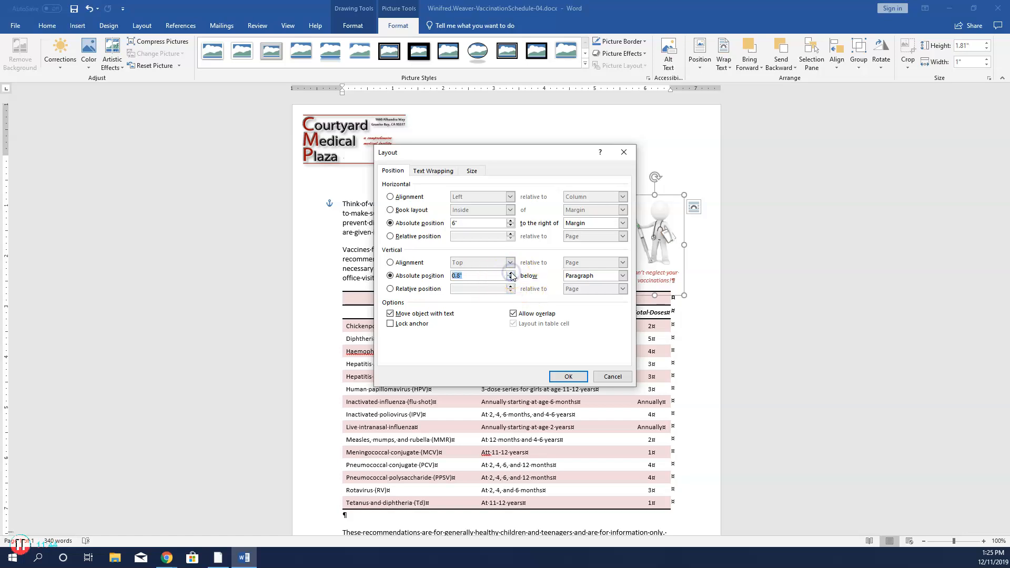
left_click(623, 276)
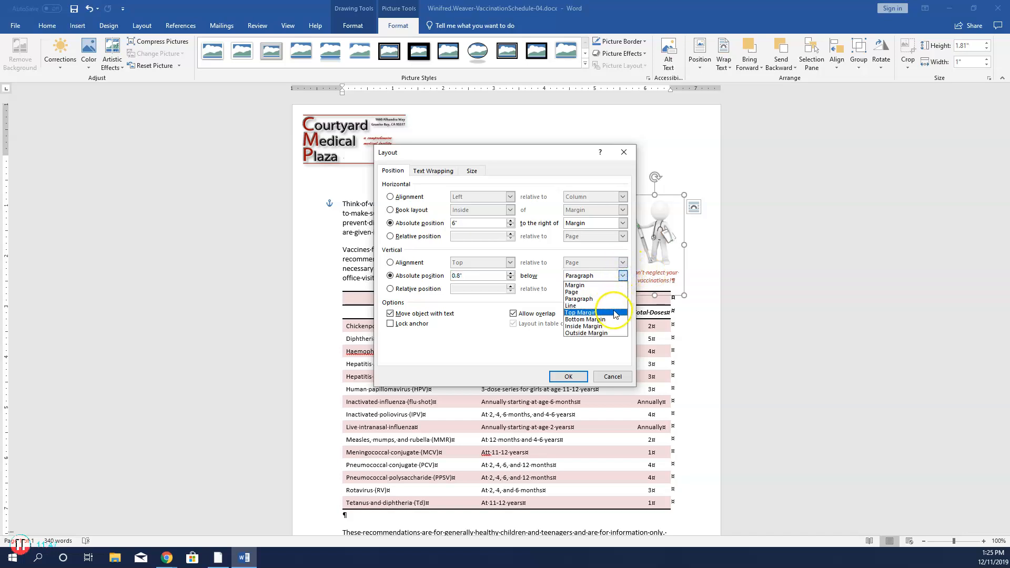
left_click(605, 285)
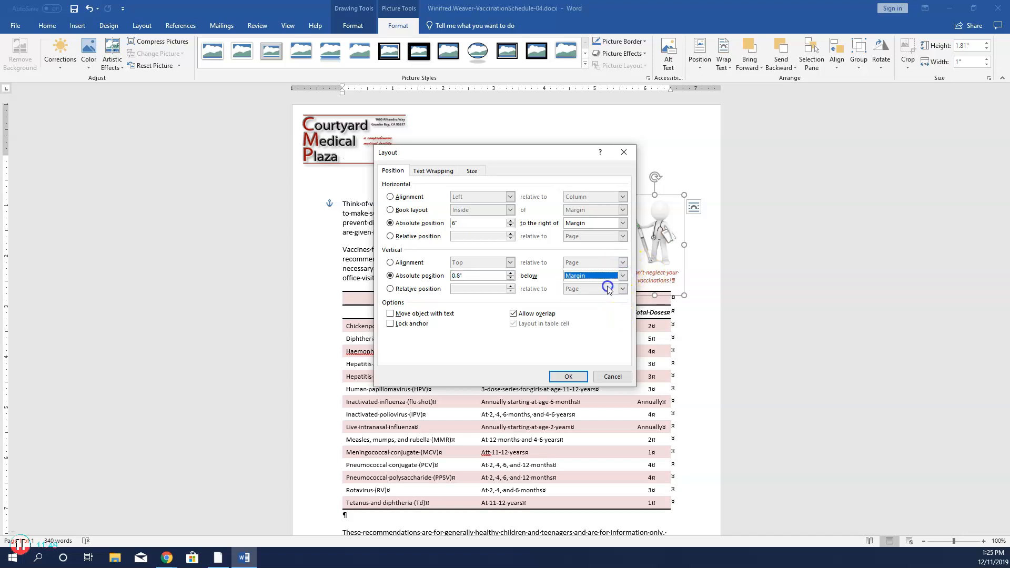
left_click(569, 375)
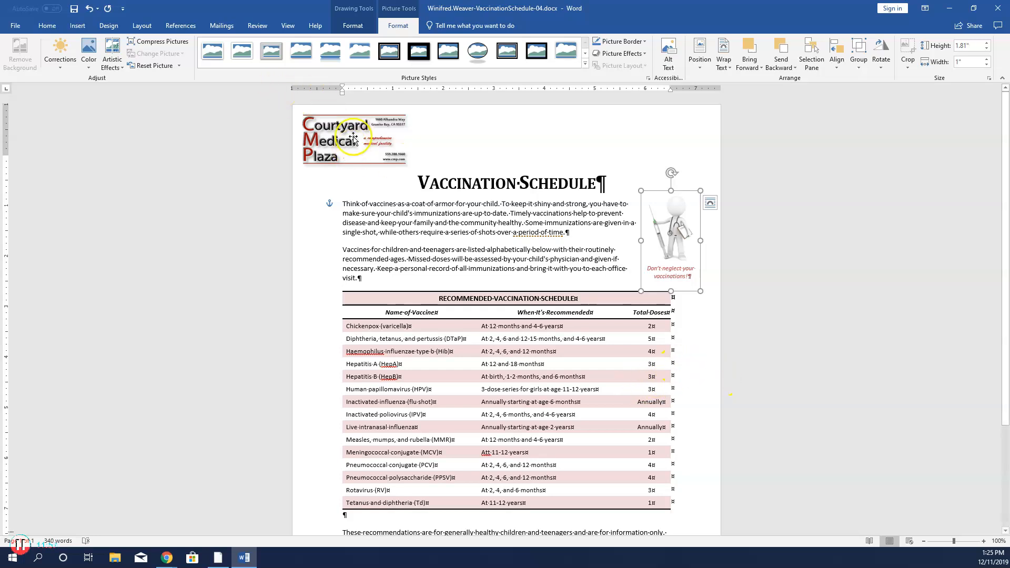
right_click(355, 140)
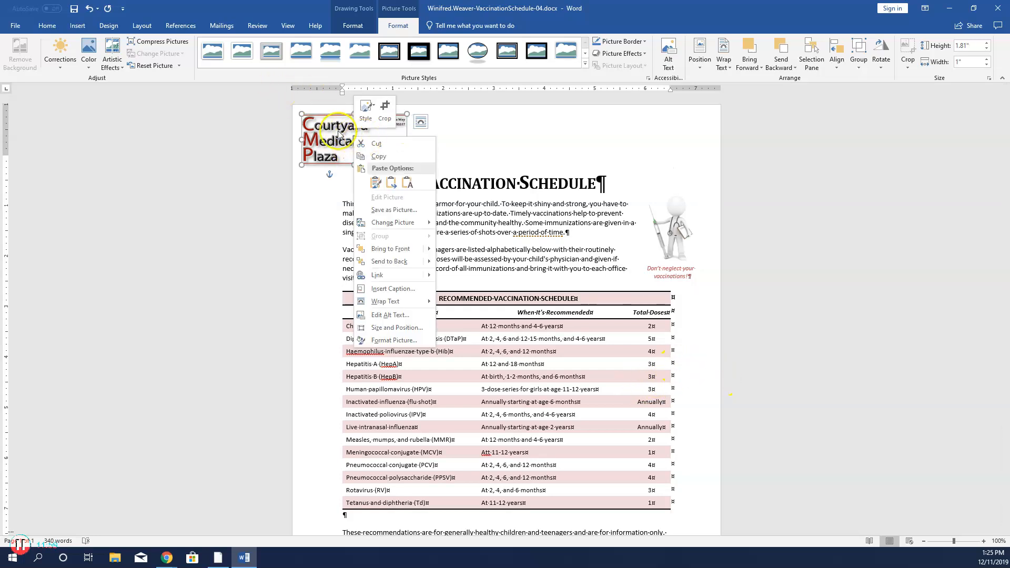
left_click(338, 132)
right_click(338, 132)
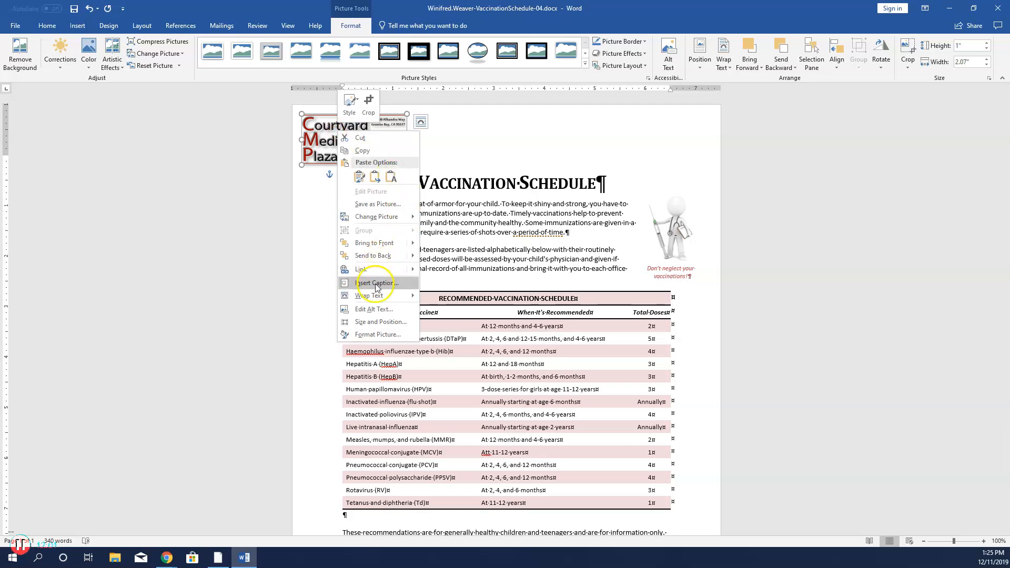
Step: Add the alt text "Courtyard Medical Plaza logo" to the logo picture above the title
left_click(310, 134)
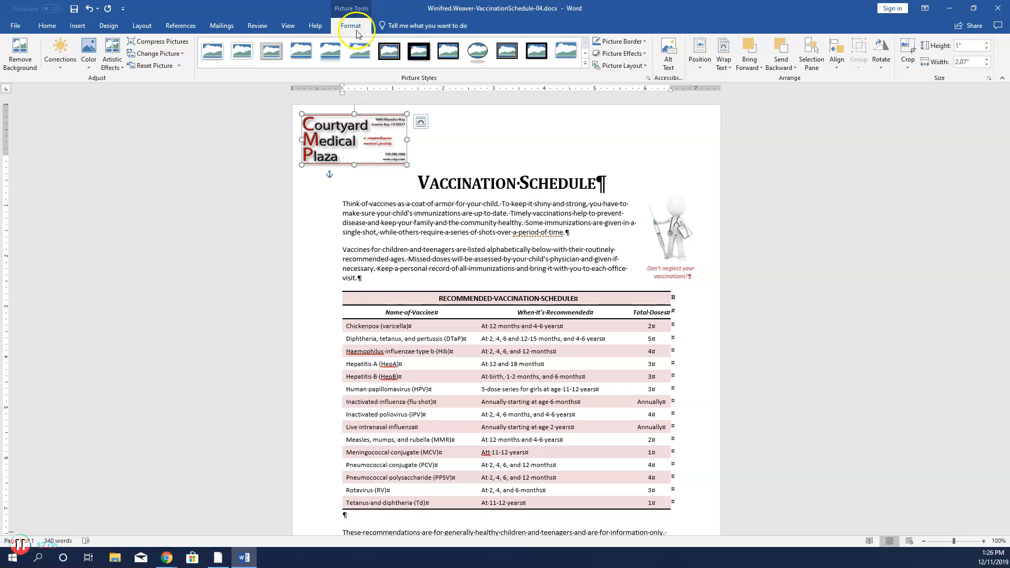
left_click(668, 53)
left_click(918, 162)
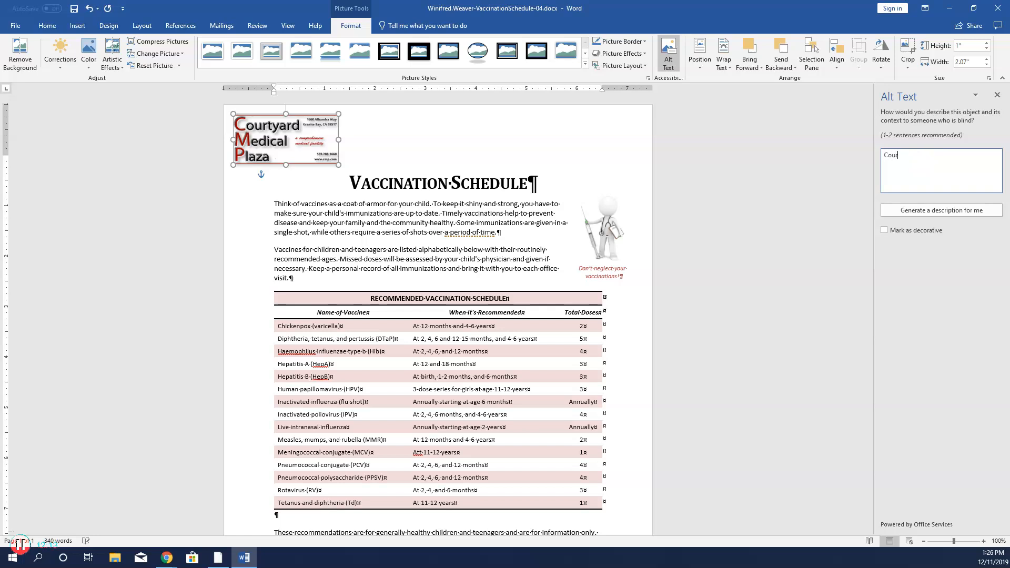
type("Courtyard Medical Plaza logo")
Step: Add the alt text "Graphic of a doctor" to the grouped vaccination picture and caption, and close the alt text settings
left_click(616, 221)
left_click(917, 161)
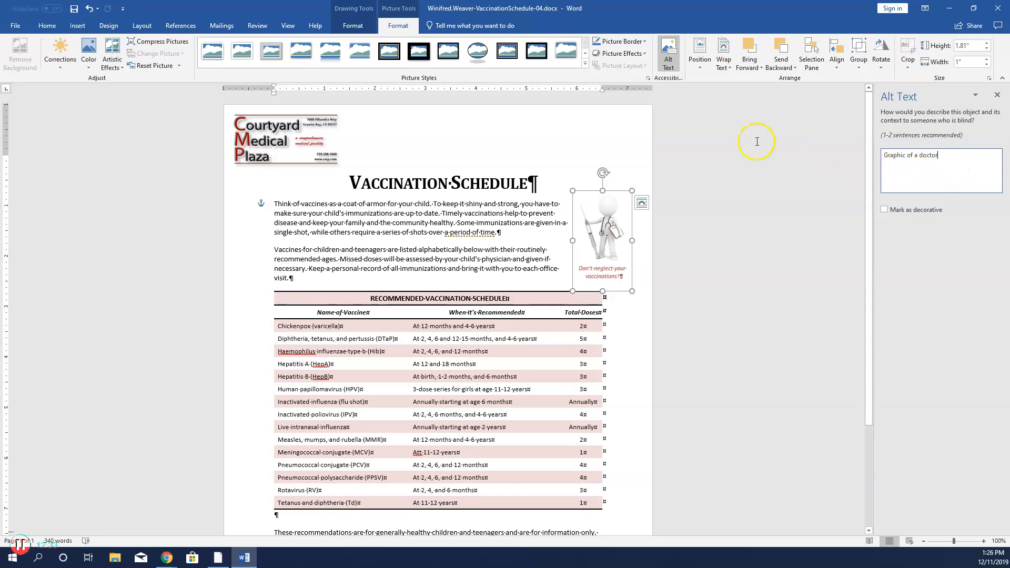
left_click(996, 94)
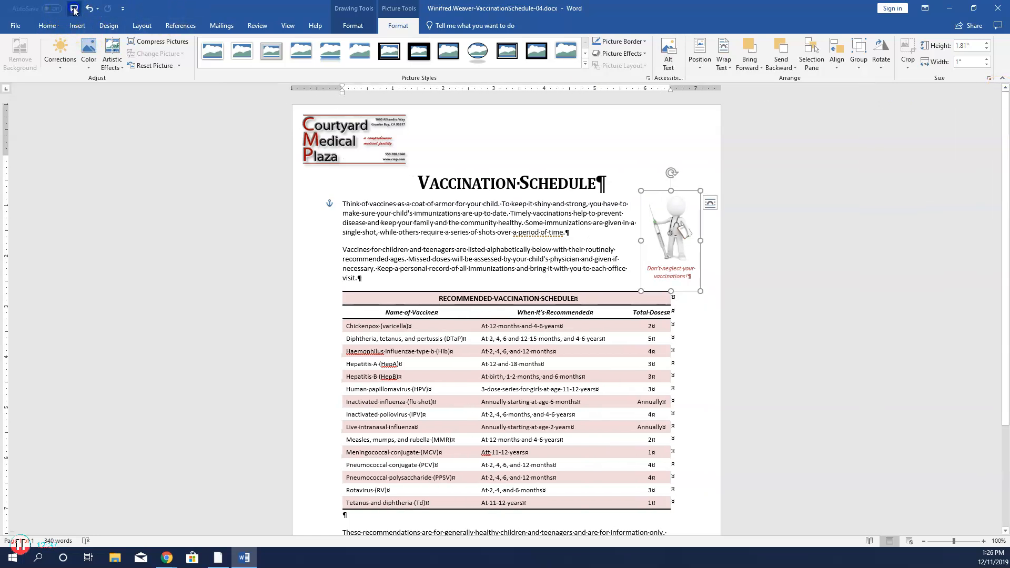
Step: Switch to SIMnet in the browser, upload the completed VaccinationSchedule-04 document from Downloads, and submit it for grading
left_click(949, 8)
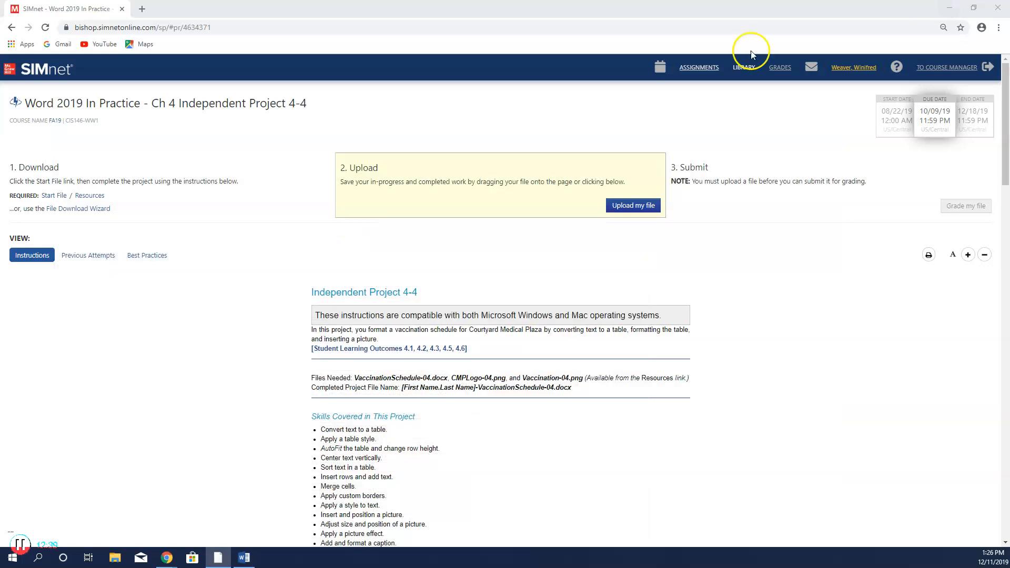
left_click(631, 205)
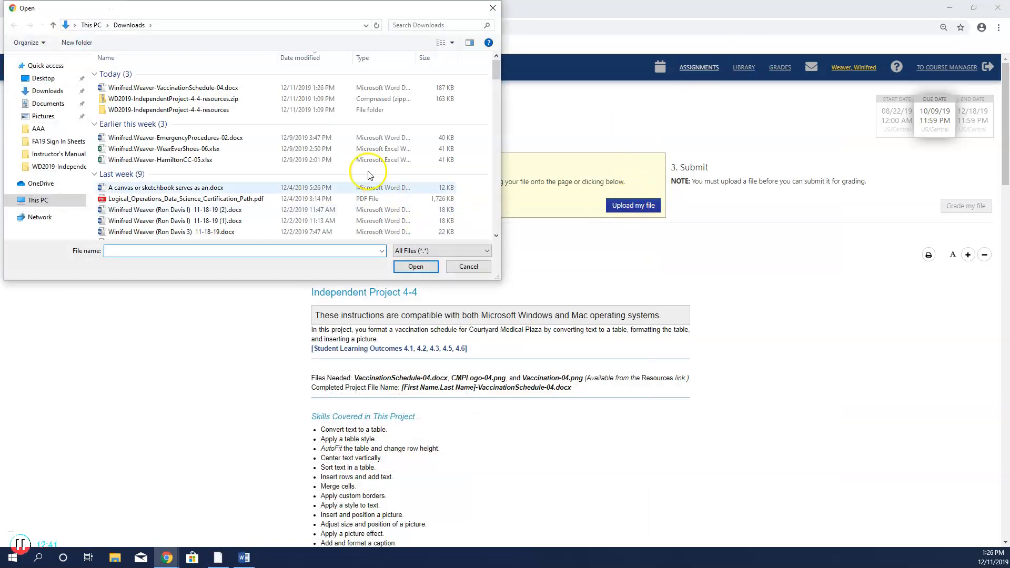
left_click(237, 87)
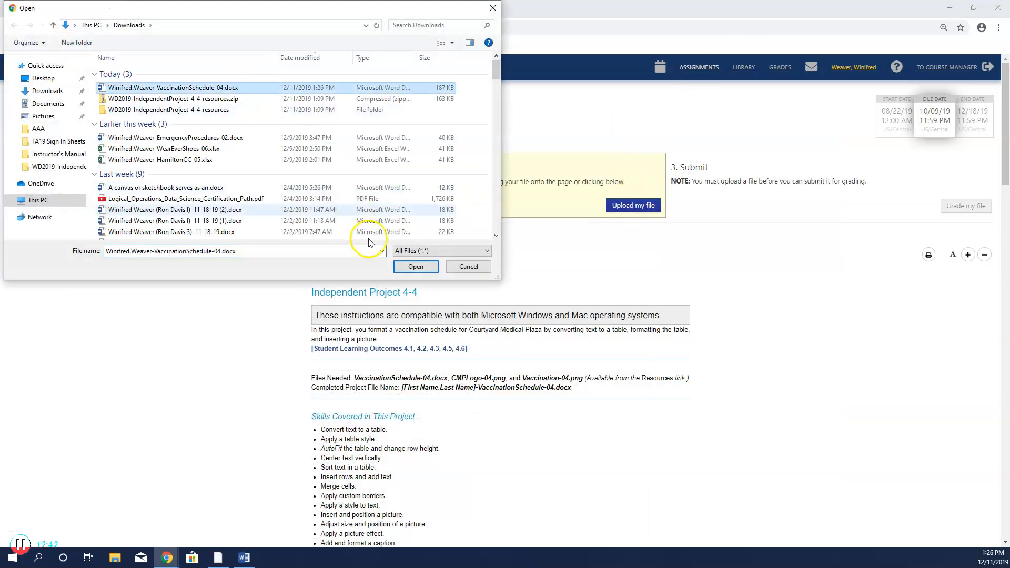
left_click(415, 266)
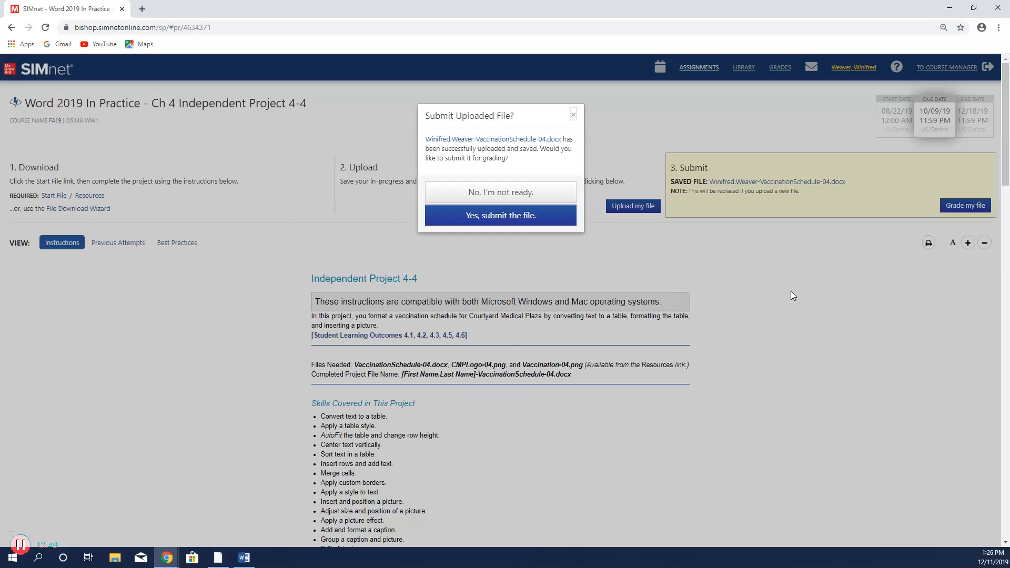
left_click(508, 216)
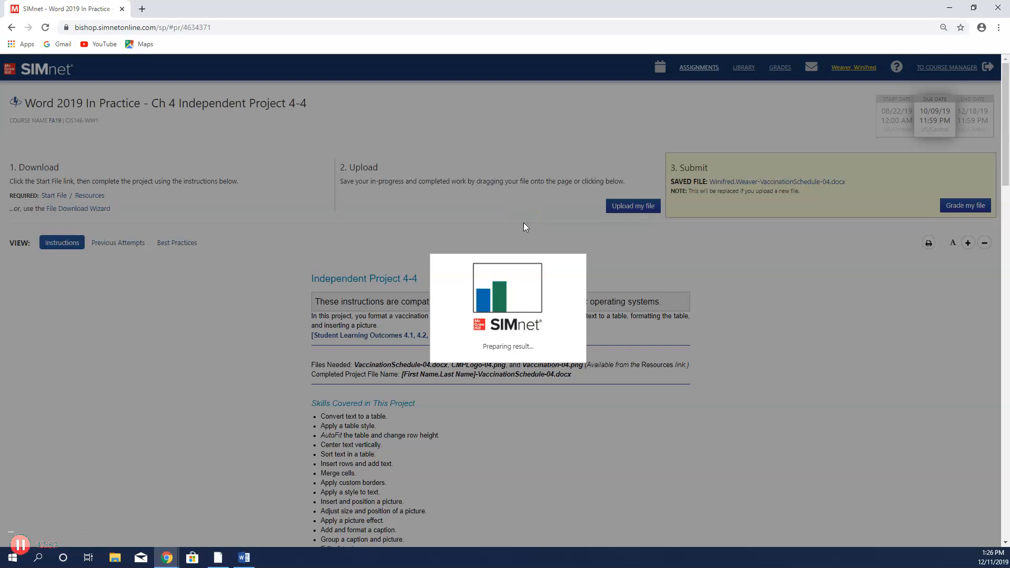